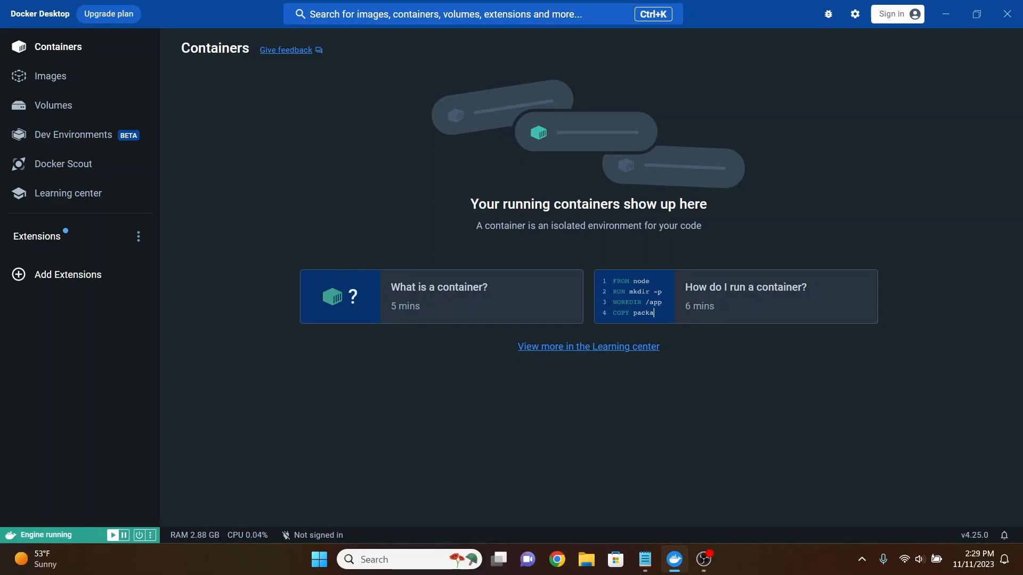
pyautogui.hotkey('alt', 'Tab')
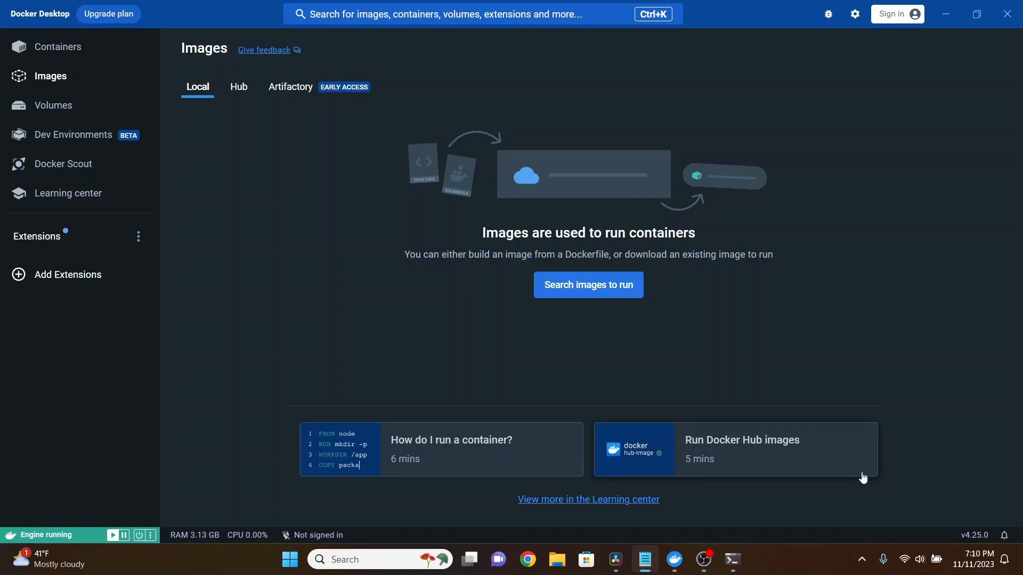
pyautogui.click(733, 559)
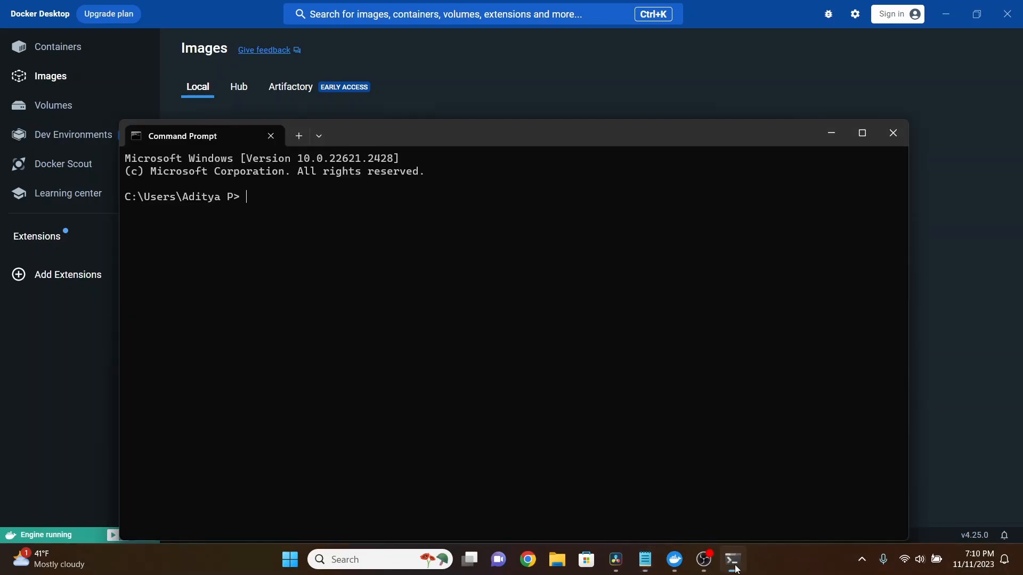
pyautogui.write('-p')
pyautogui.press('BackSpace')
pyautogui.write('v')
pyautogui.press('BackSpace')
pyautogui.write('d')
pyautogui.press('BackSpace')
pyautogui.write('a')
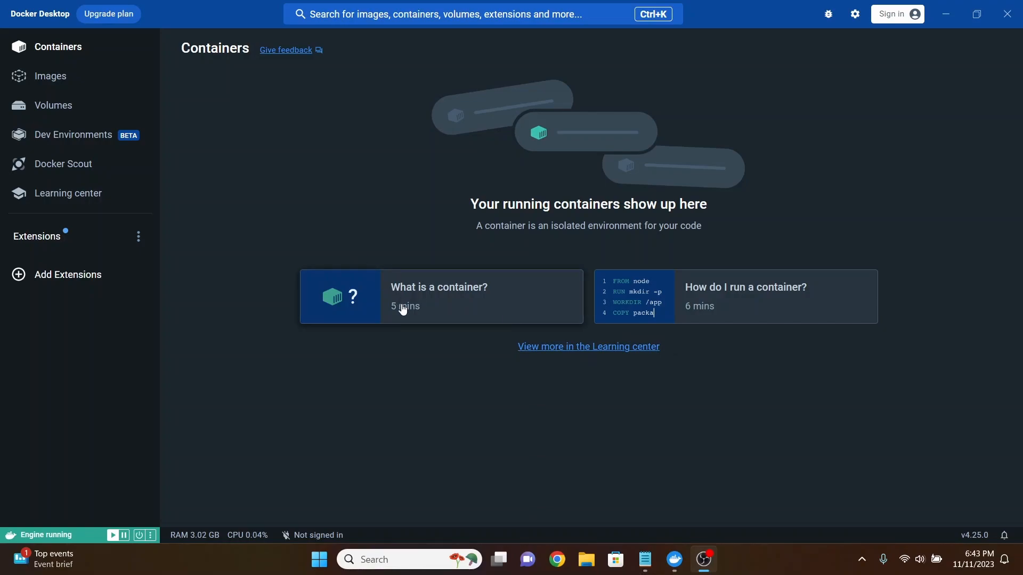
# Open a Command Prompt and enter the command docker run --name mongodb -d mongodb/mongodb-community-server:latest.
pyautogui.click(387, 557)
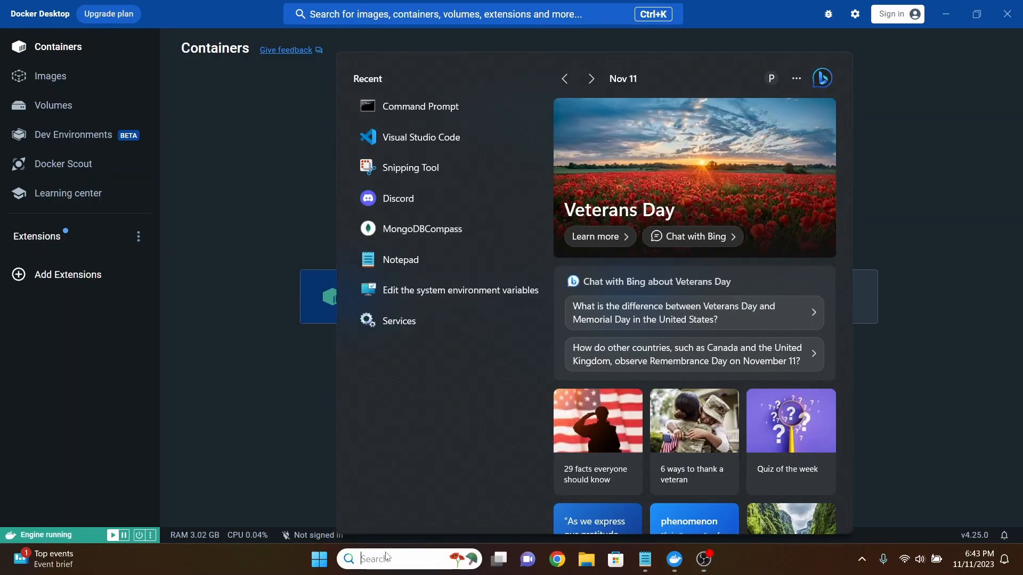
pyautogui.write('cmd')
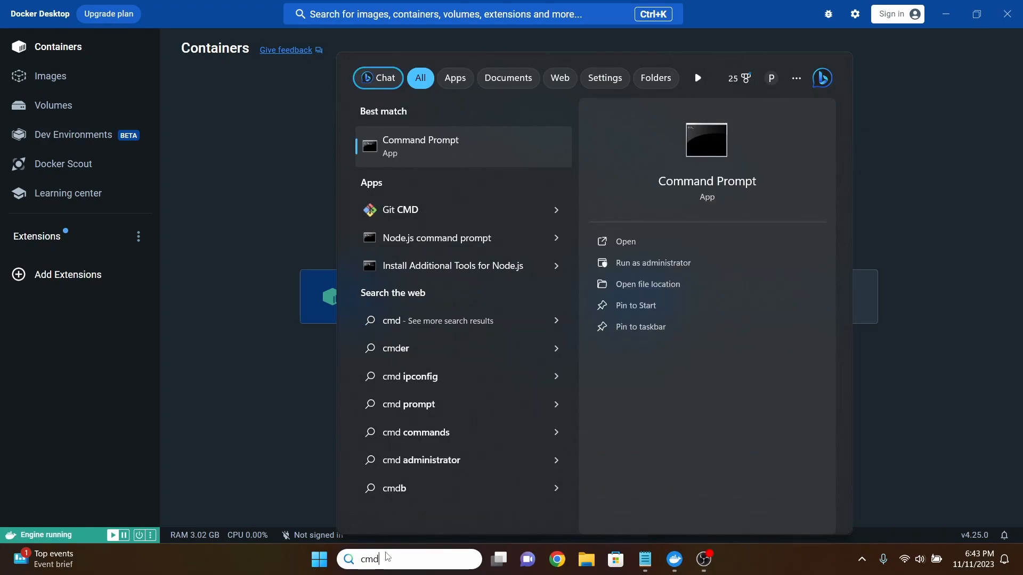
pyautogui.press('Return')
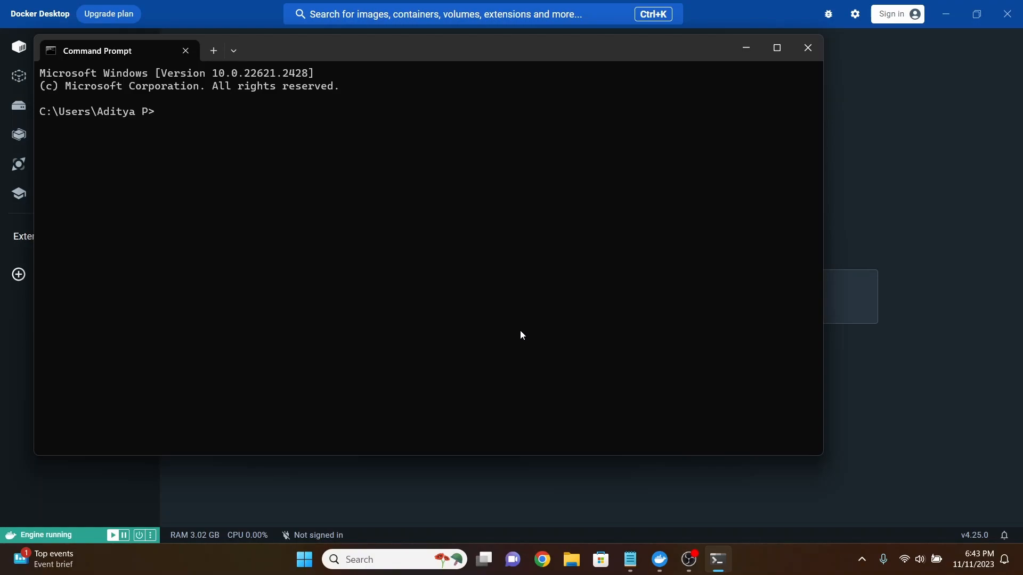
pyautogui.write('docker run --name mongodb -d mongodb/mongodb-community-server:latest')
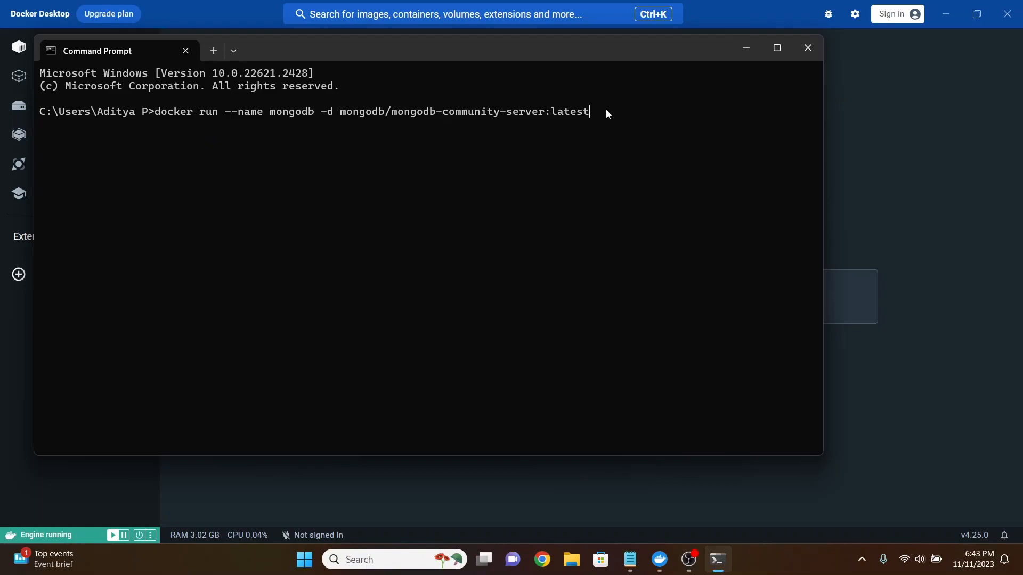
pyautogui.press('BackSpace')
pyautogui.press('BackSpace')
pyautogui.press('BackSpace')
pyautogui.press('BackSpace')
pyautogui.press('BackSpace')
pyautogui.press('BackSpace')
pyautogui.write('6.5')
pyautogui.press('BackSpace')
pyautogui.press('BackSpace')
pyautogui.press('BackSpace')
pyautogui.write('latest')
# Run the entered docker command, and open the mongodb container's details in Docker Desktop.
pyautogui.press('Return')
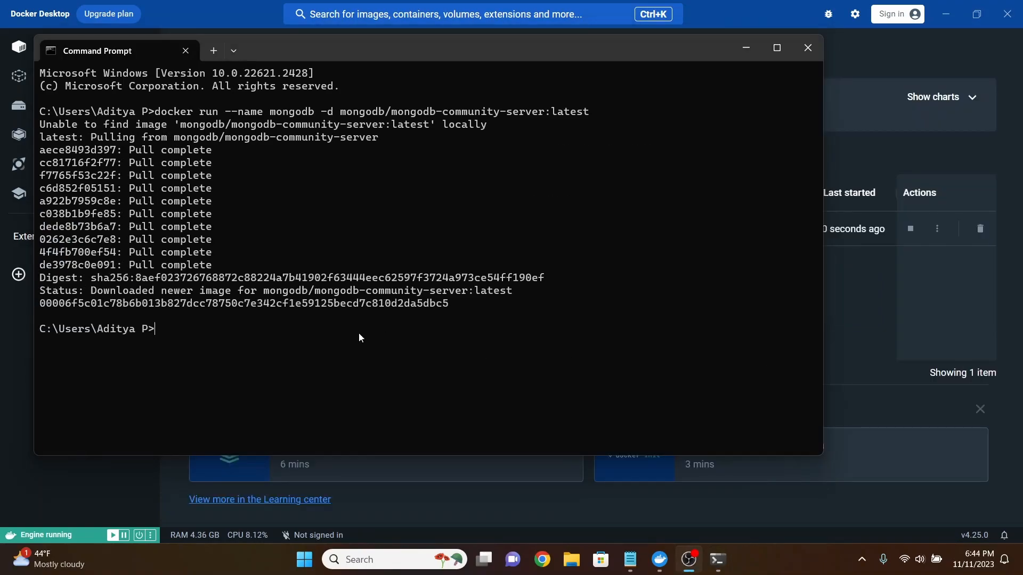
pyautogui.click(874, 154)
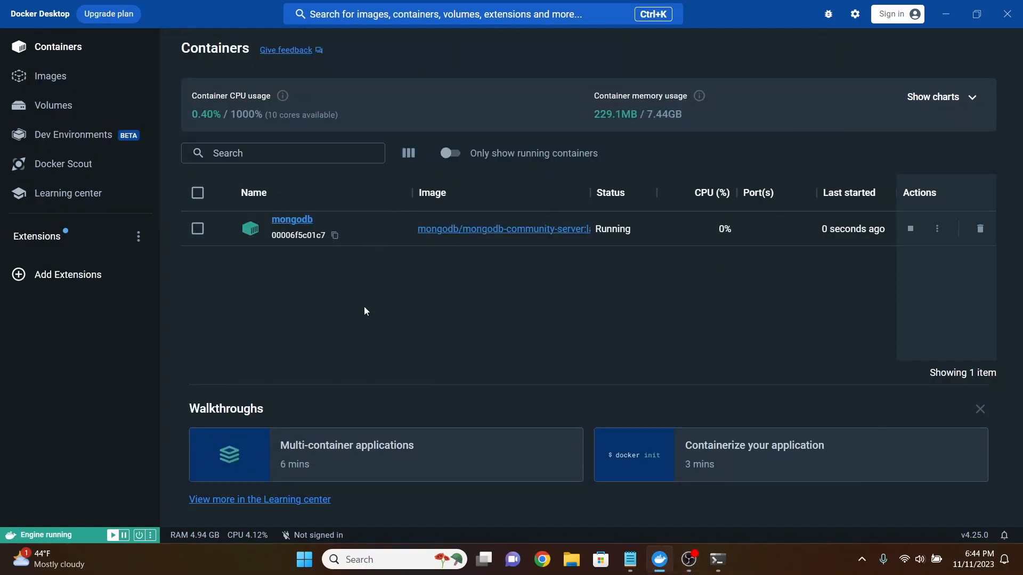
pyautogui.click(292, 219)
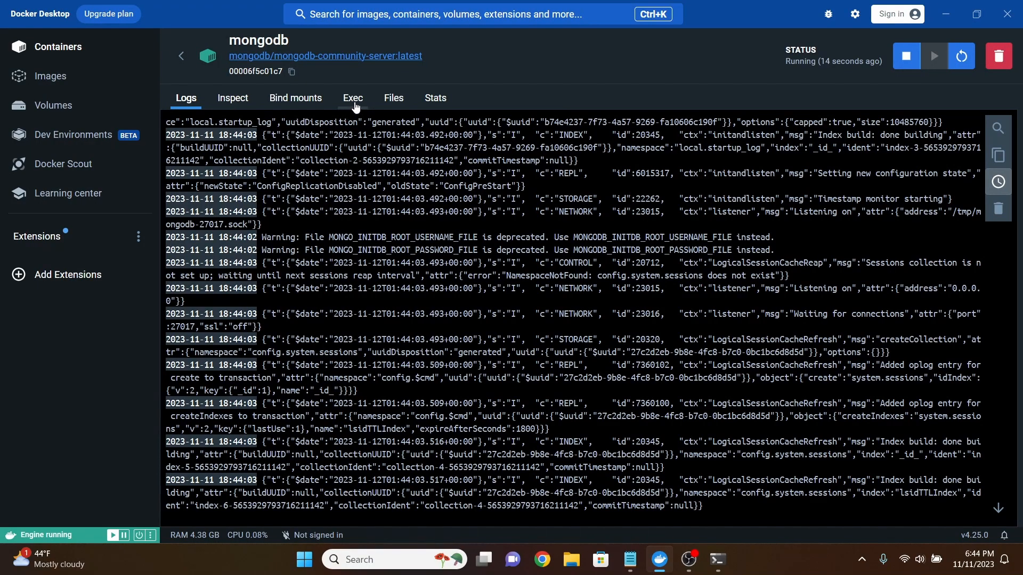
# Start mongosh in the mongodb container's terminal and list the databases with show dbs.
pyautogui.click(353, 100)
pyautogui.write('mongosh')
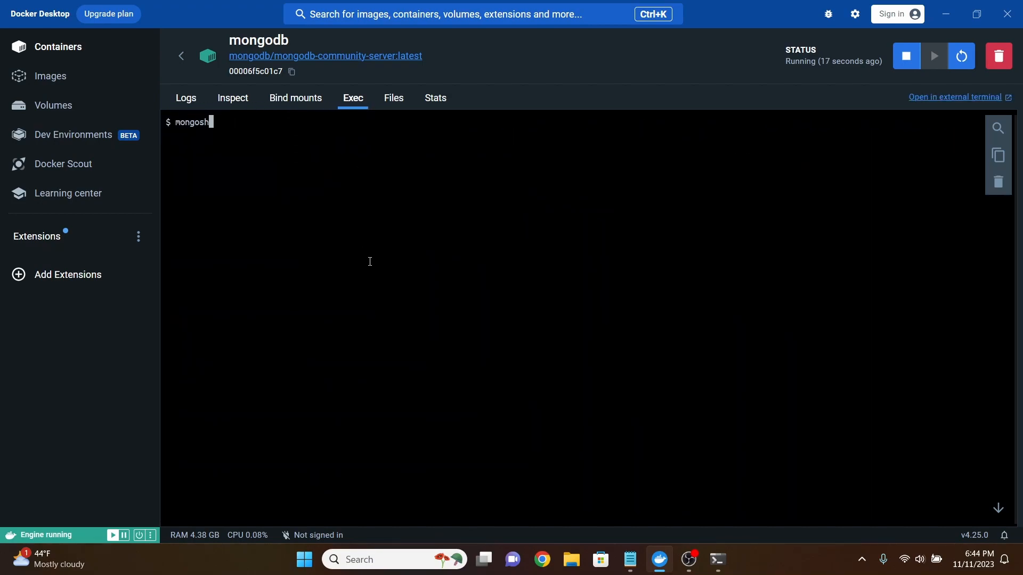
pyautogui.press('Return')
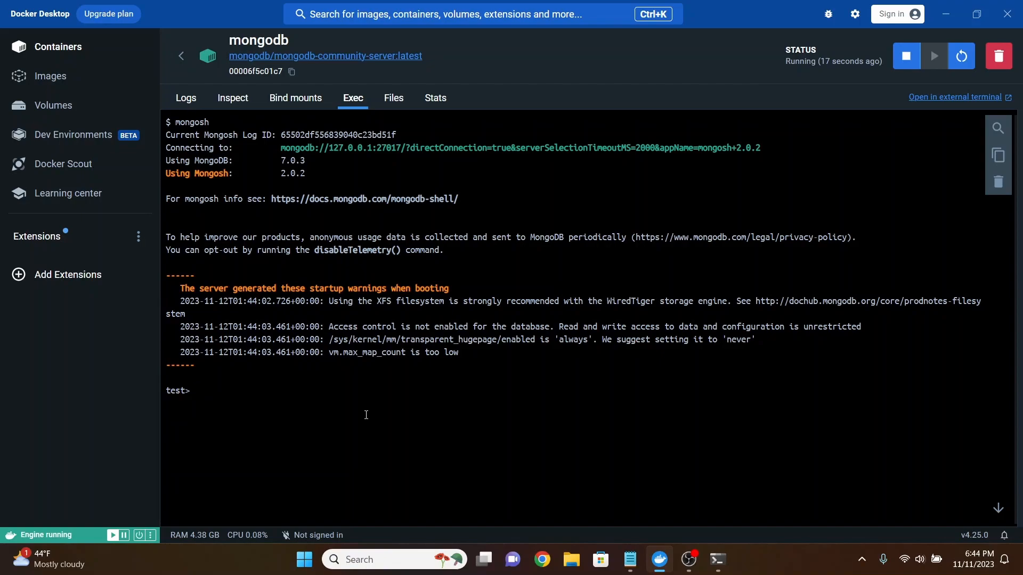
pyautogui.write('show dbs')
pyautogui.press('Return')
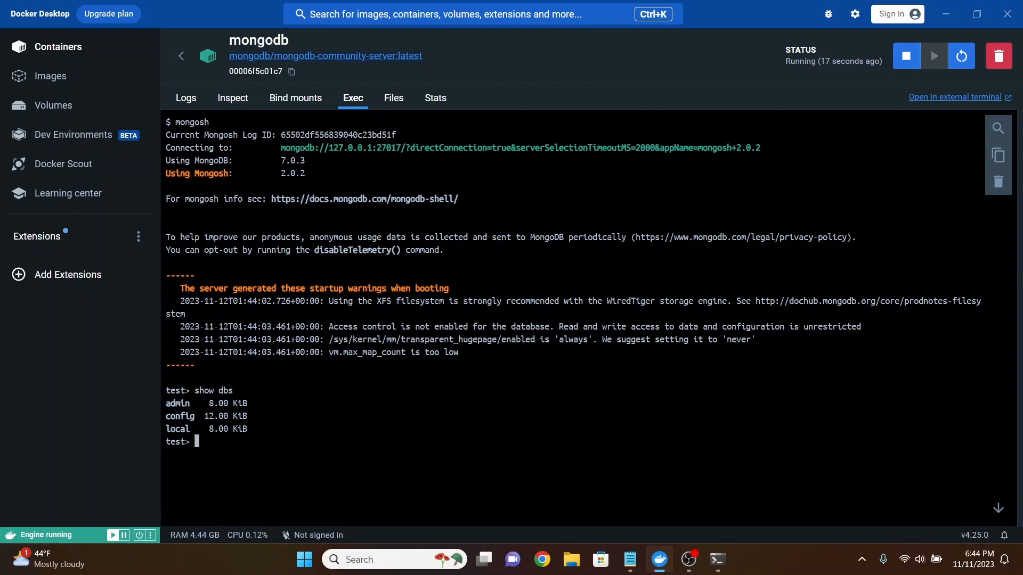
# Suspend the mongosh session in the container's terminal and return to the list of containers.
pyautogui.hotkey('alt', 'Tab')
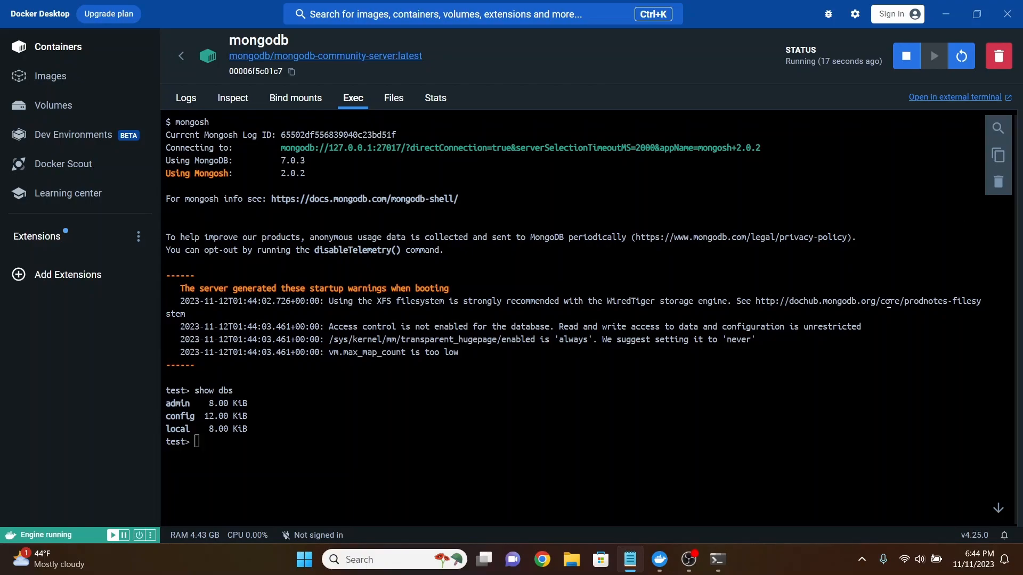
pyautogui.click(513, 418)
pyautogui.hotkey('ctrl', 'z')
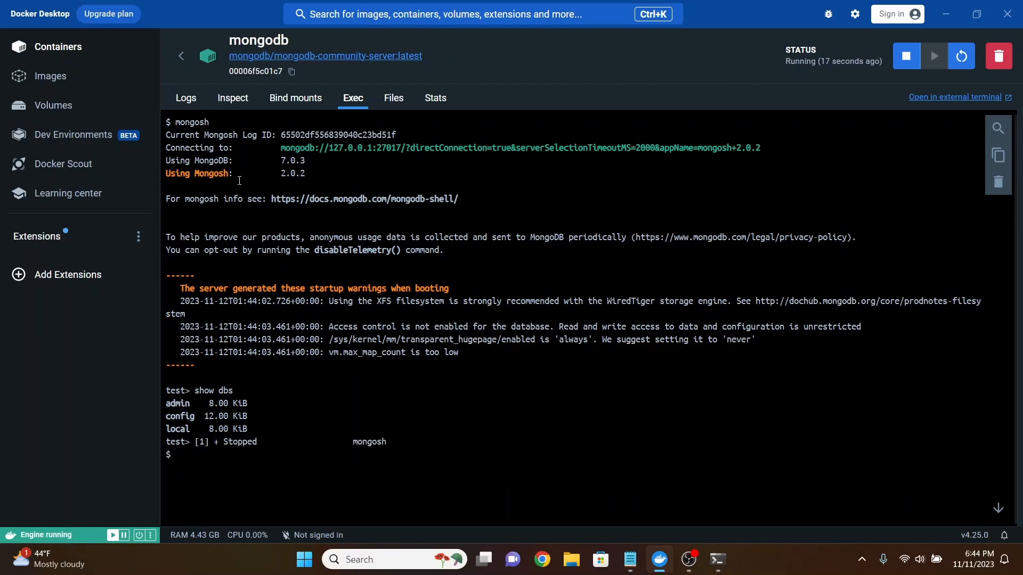
pyautogui.click(181, 55)
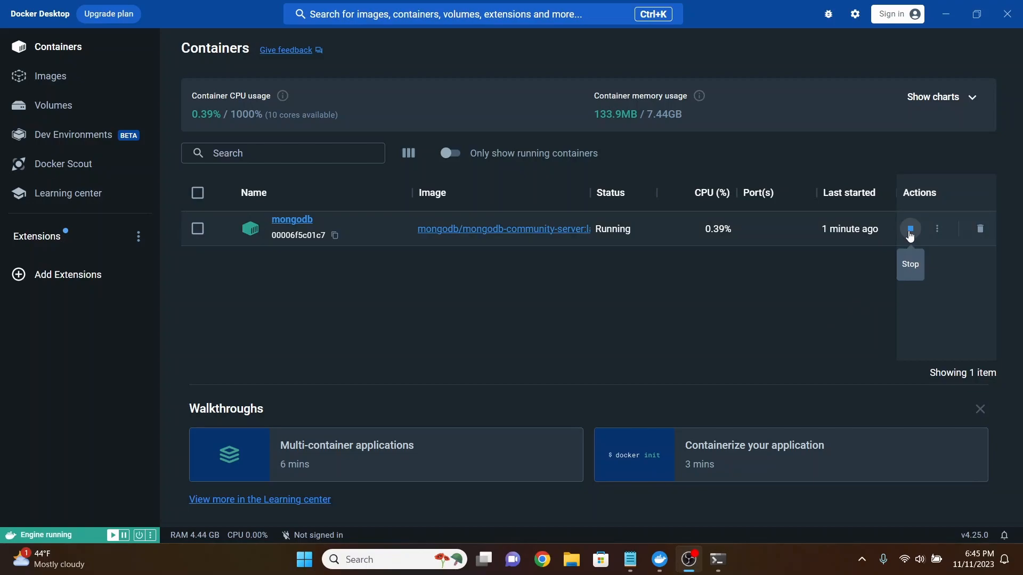
pyautogui.click(722, 564)
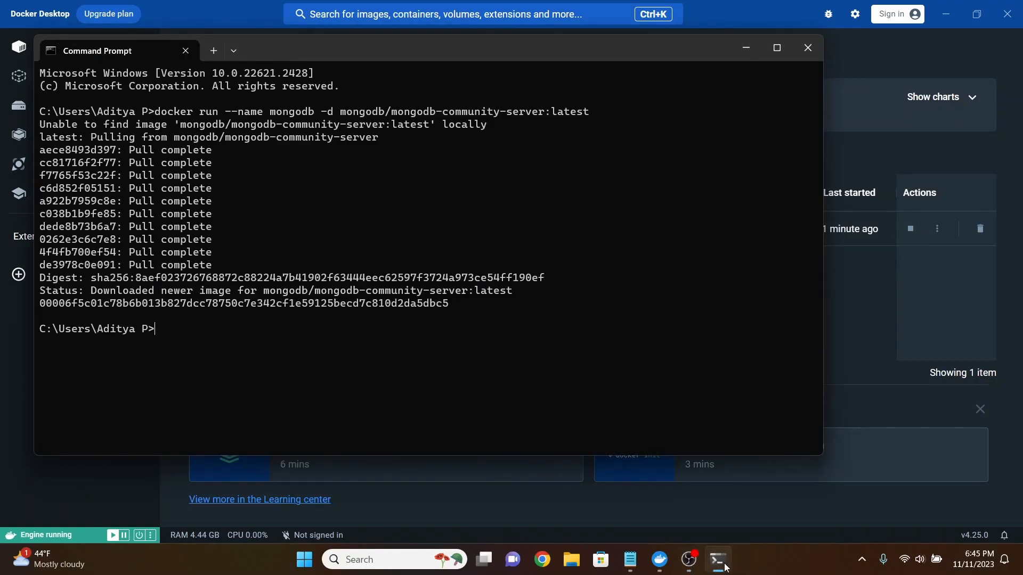
pyautogui.write('docker stop mongos')
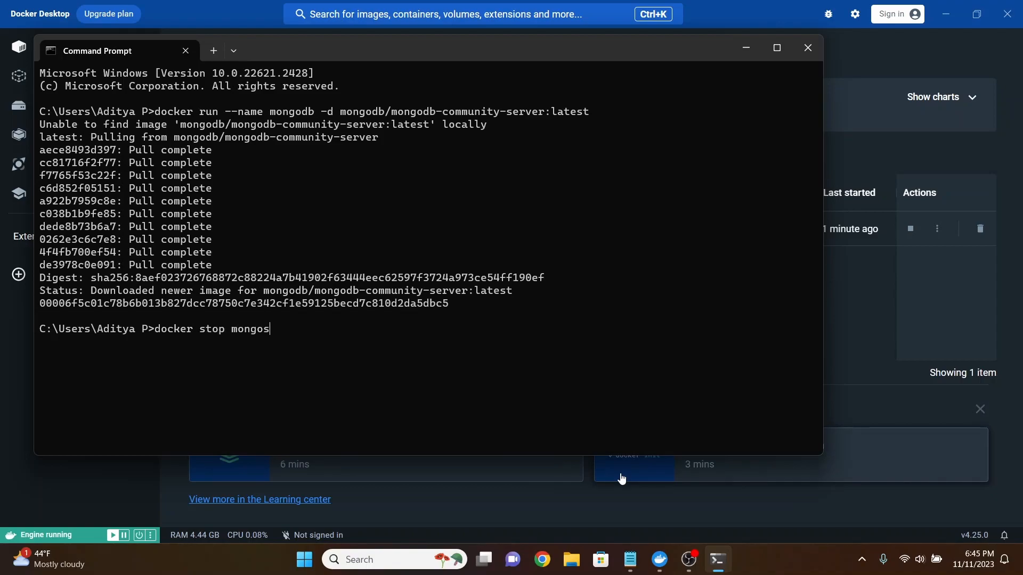
pyautogui.press('BackSpace')
pyautogui.write('db')
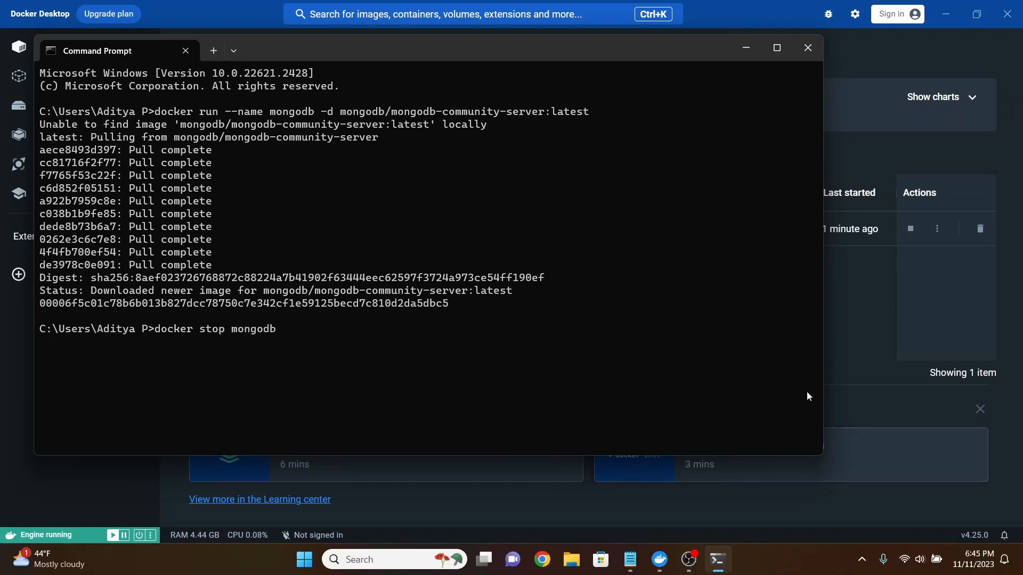
pyautogui.click(893, 307)
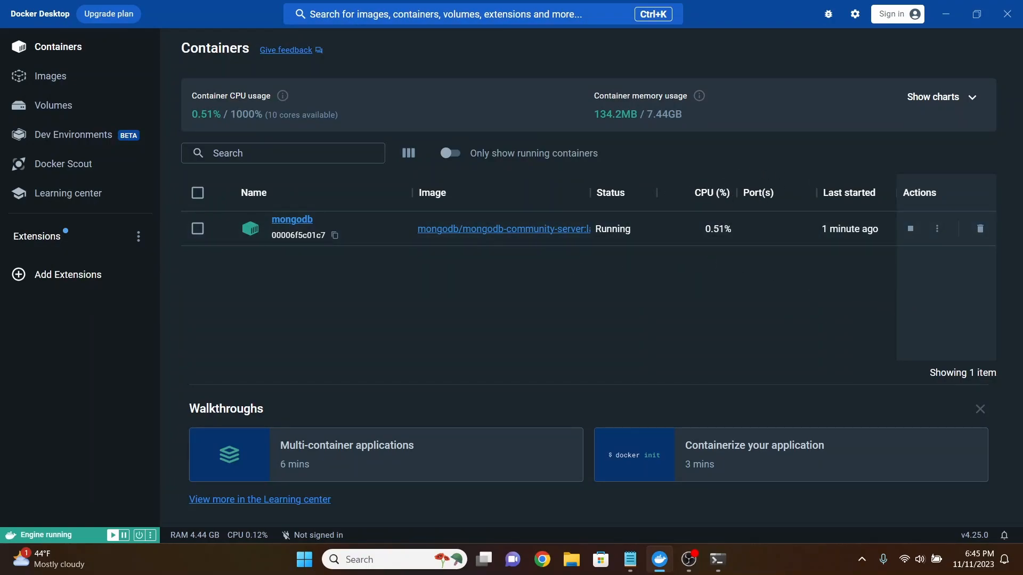
# Stop the running mongodb container and delete it permanently.
pyautogui.click(911, 228)
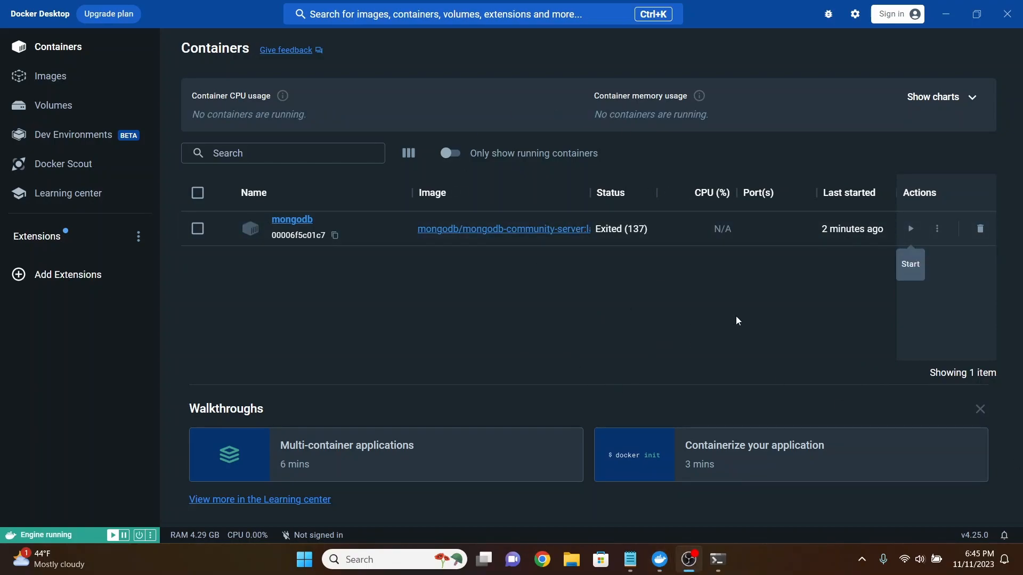
pyautogui.click(981, 229)
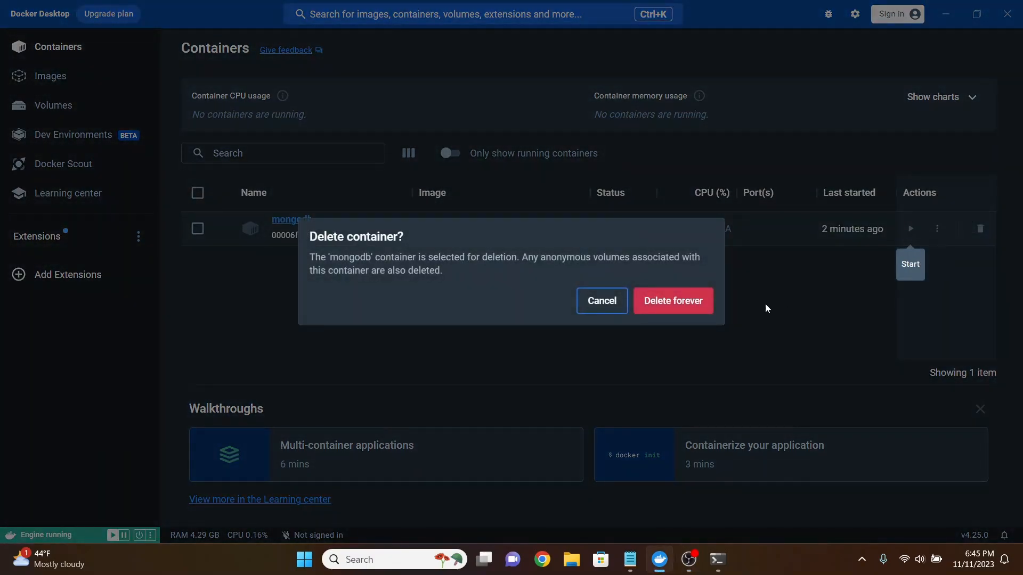
pyautogui.click(695, 308)
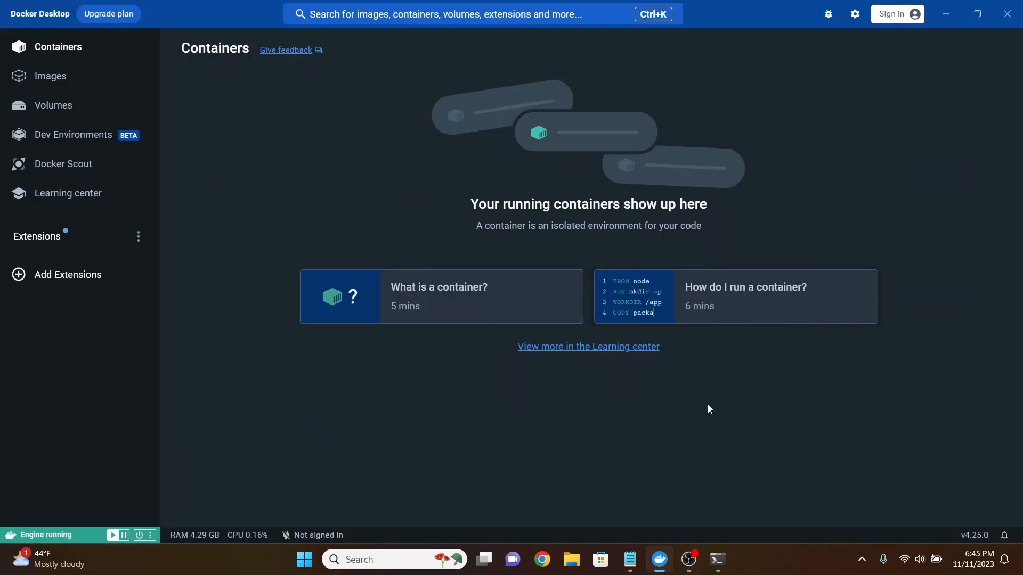
# In Command Prompt, run docker run --name mongodb -p 37017:27017 -d mongodb/mongodb-community-server:latest.
pyautogui.click(726, 559)
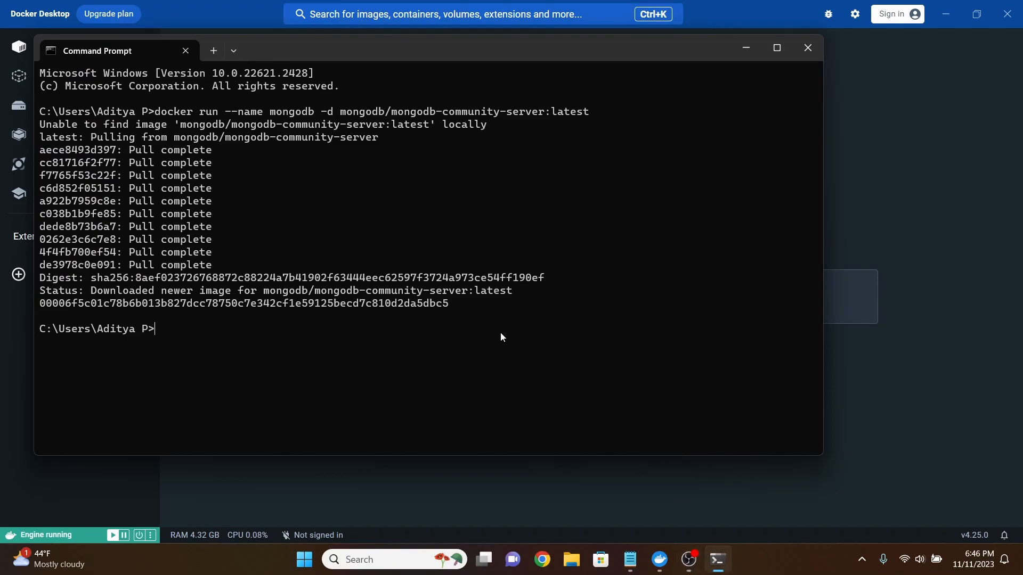
pyautogui.write('docker run --name mongodb -p 37017:27017 -d mongodb/mongodb-community-server:latest')
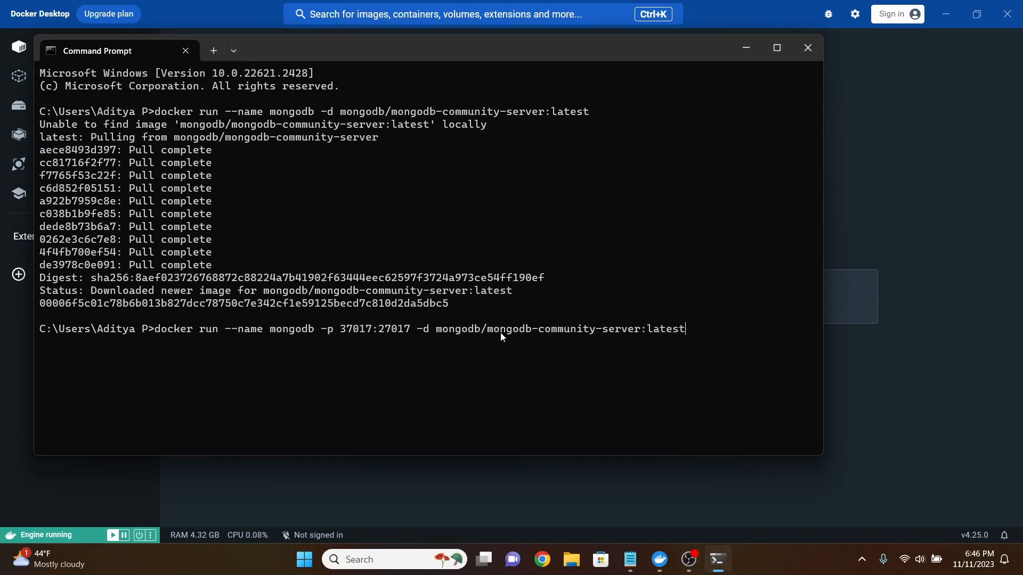
pyautogui.doubleClick(349, 333)
pyautogui.press('Return')
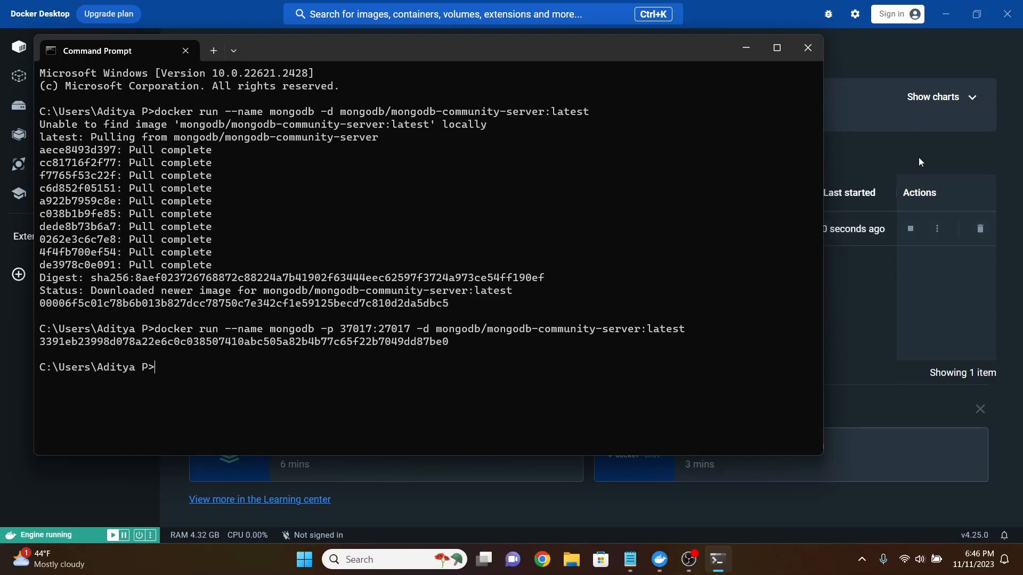
# Check the mongodb container in Docker Desktop and list all containers in Command Prompt with docker ps -a.
pyautogui.click(904, 148)
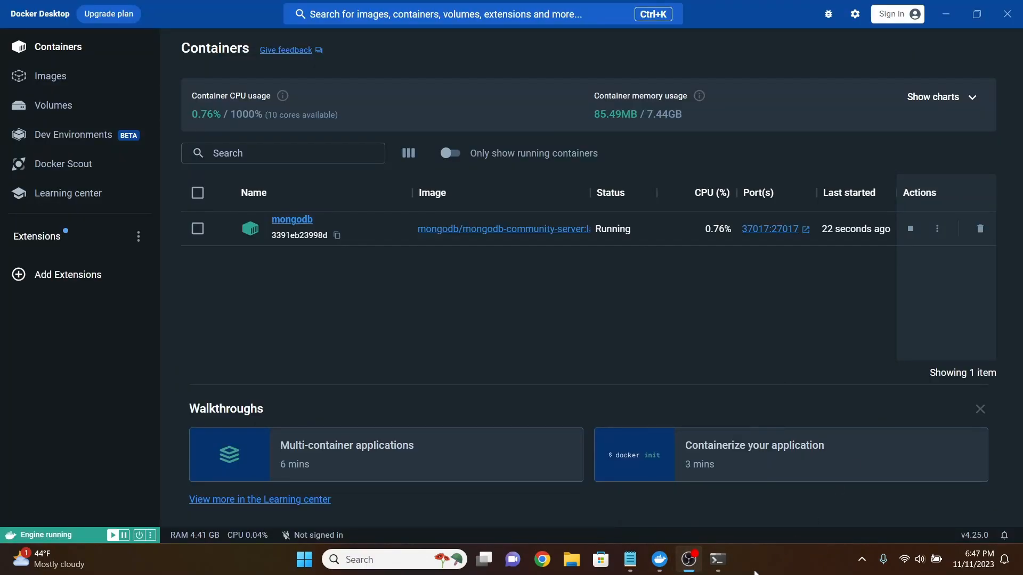
pyautogui.click(717, 560)
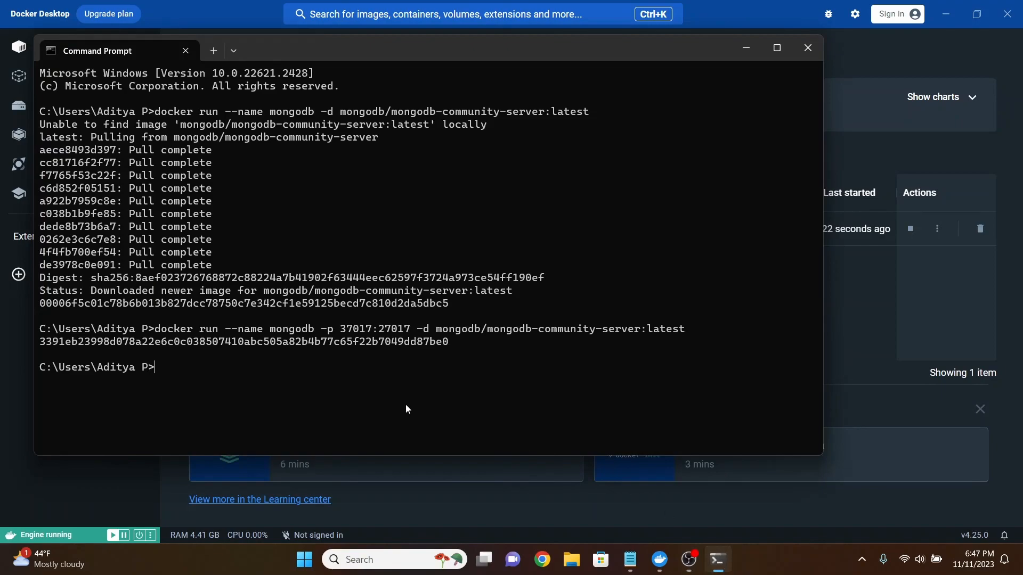
pyautogui.write('docker ps -a')
pyautogui.press('Return')
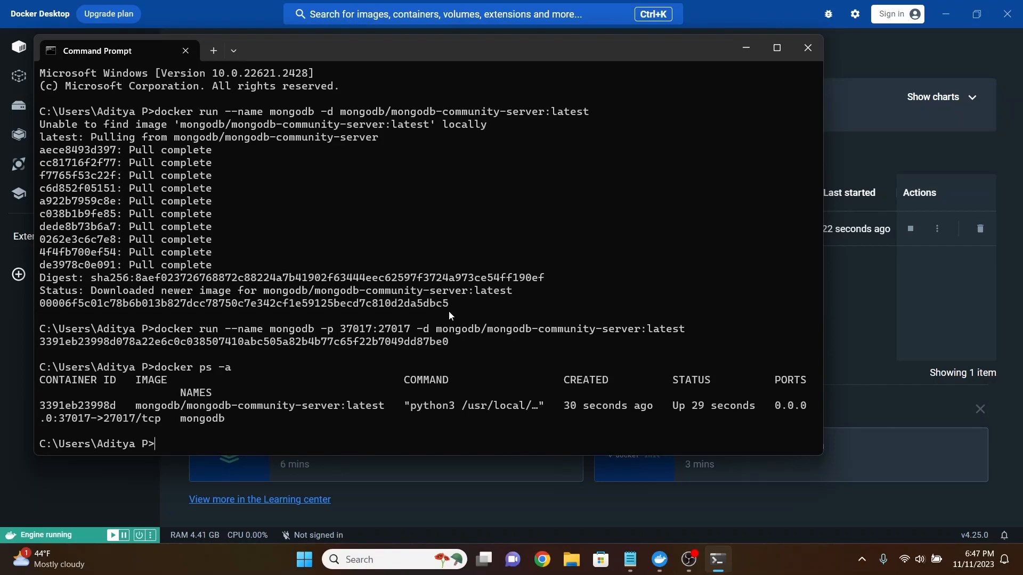
pyautogui.hotkey('alt', 'Tab')
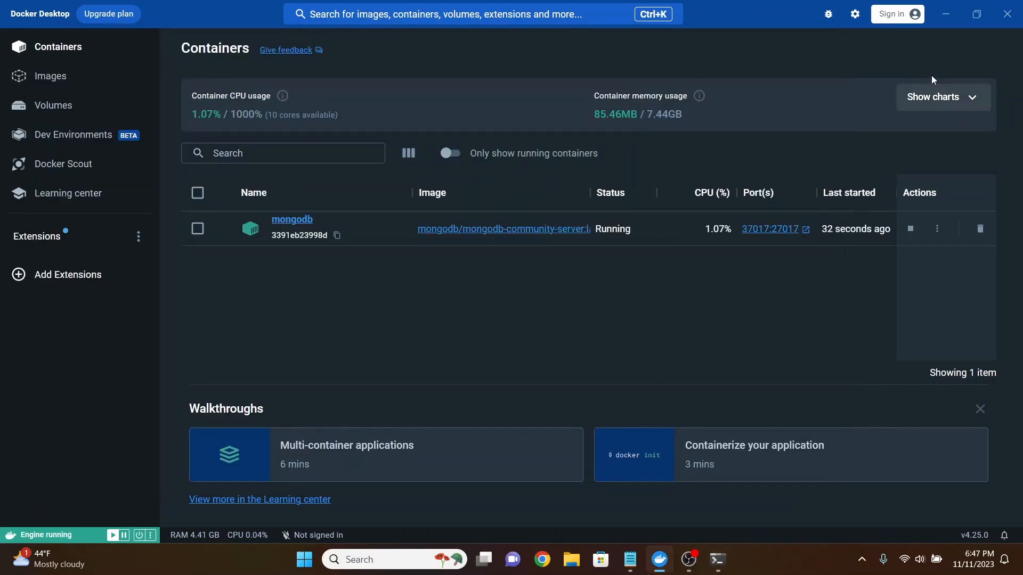
# Open MongoDB Compass and set the new connection's URI to mongodb://localhost:37017/.
pyautogui.click(394, 560)
pyautogui.click(493, 231)
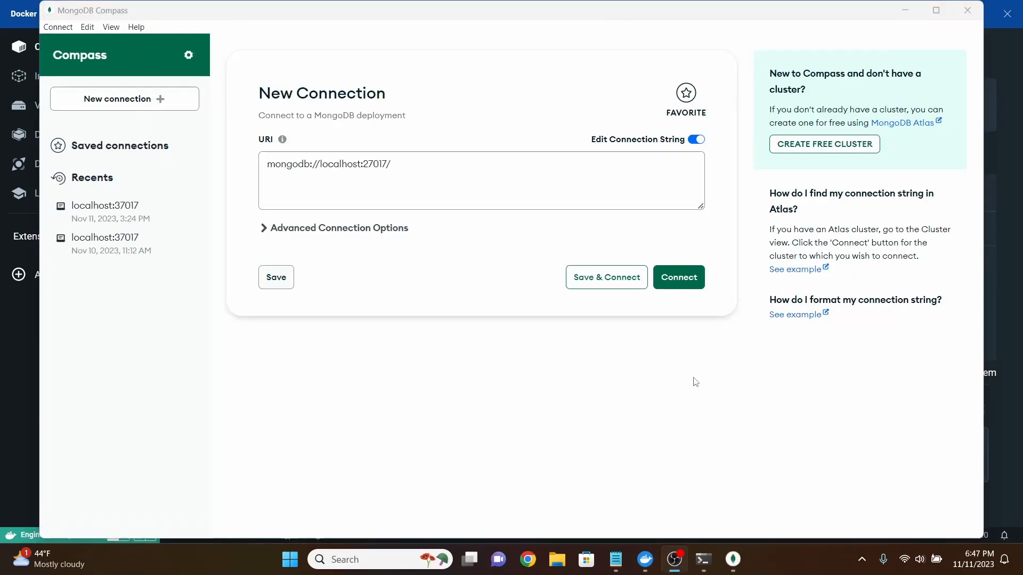
pyautogui.click(369, 164)
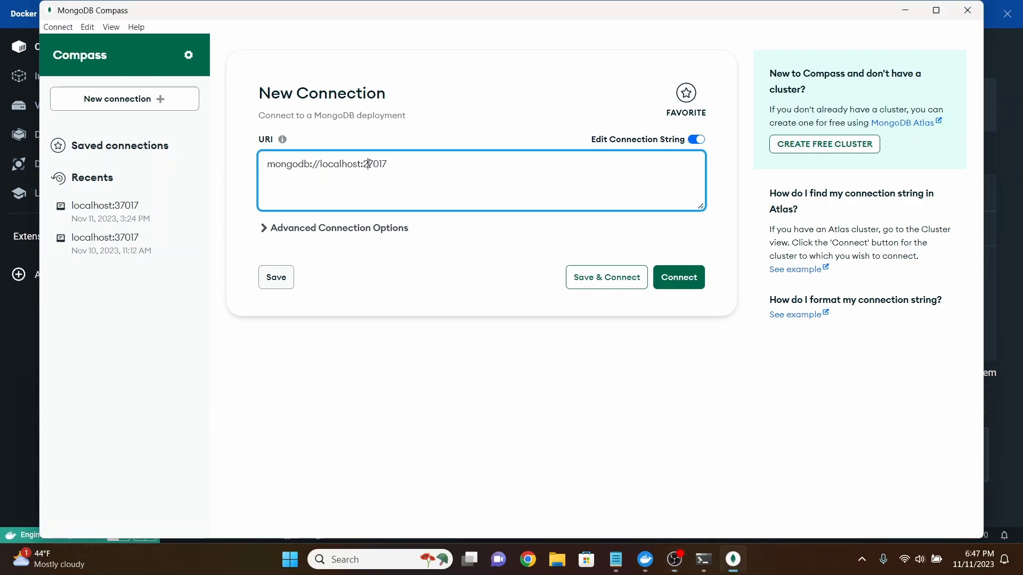
pyautogui.press('BackSpace')
pyautogui.write('3')
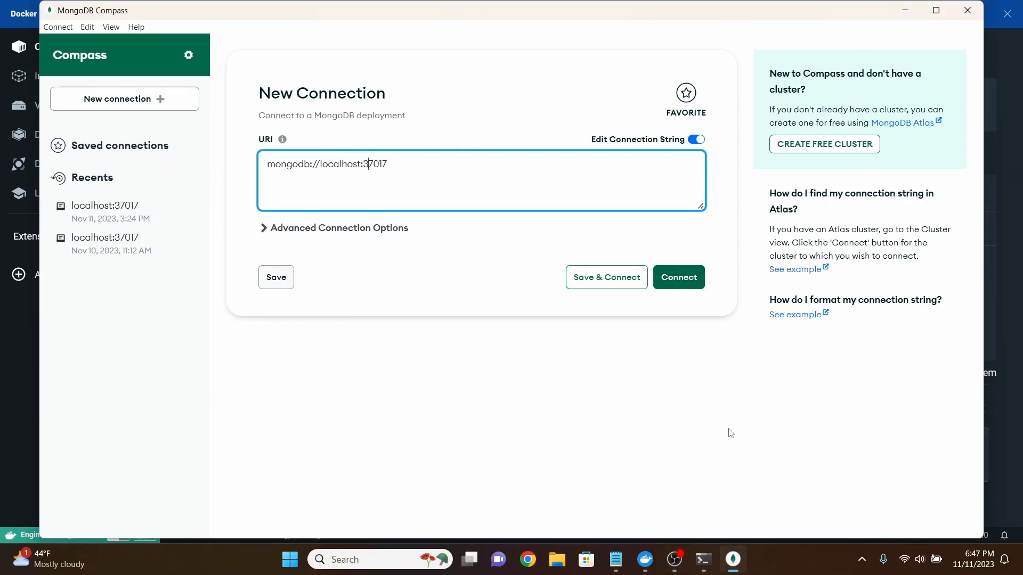
pyautogui.hotkey('alt', 'Tab')
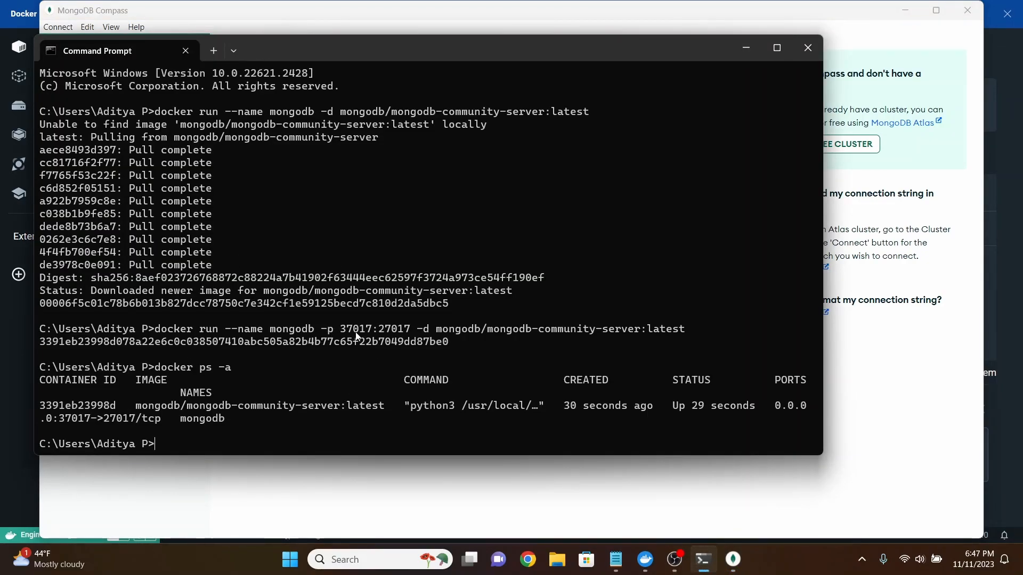
pyautogui.click(856, 314)
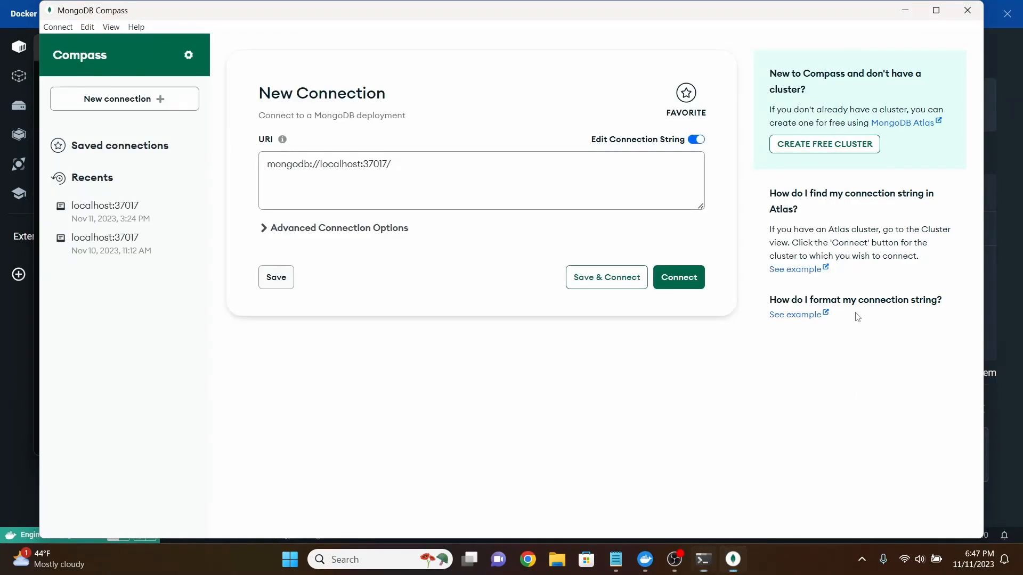
# Connect to the local MongoDB server, create database newdb with a cars collection, and start adding data to it.
pyautogui.click(679, 278)
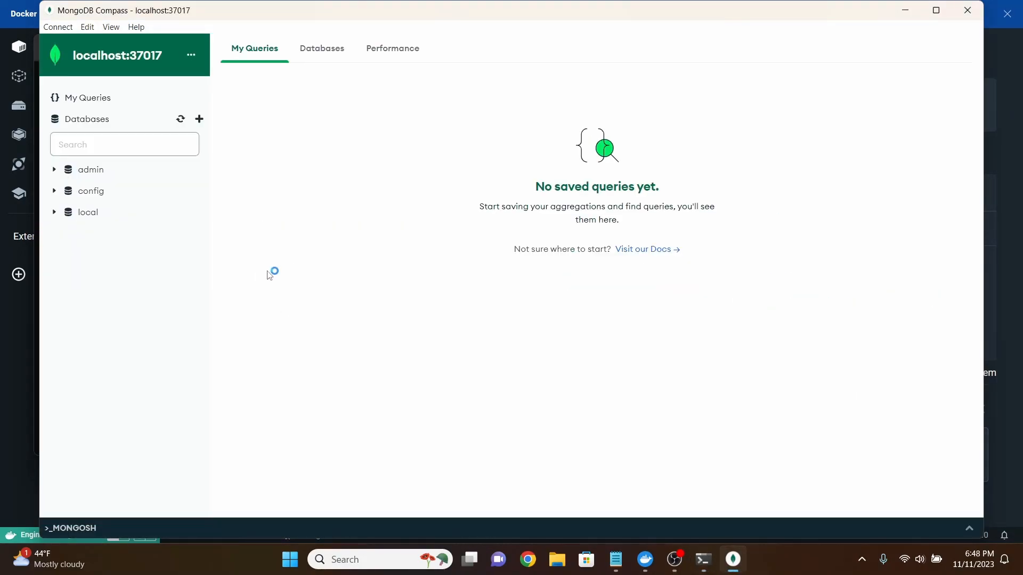
pyautogui.click(200, 120)
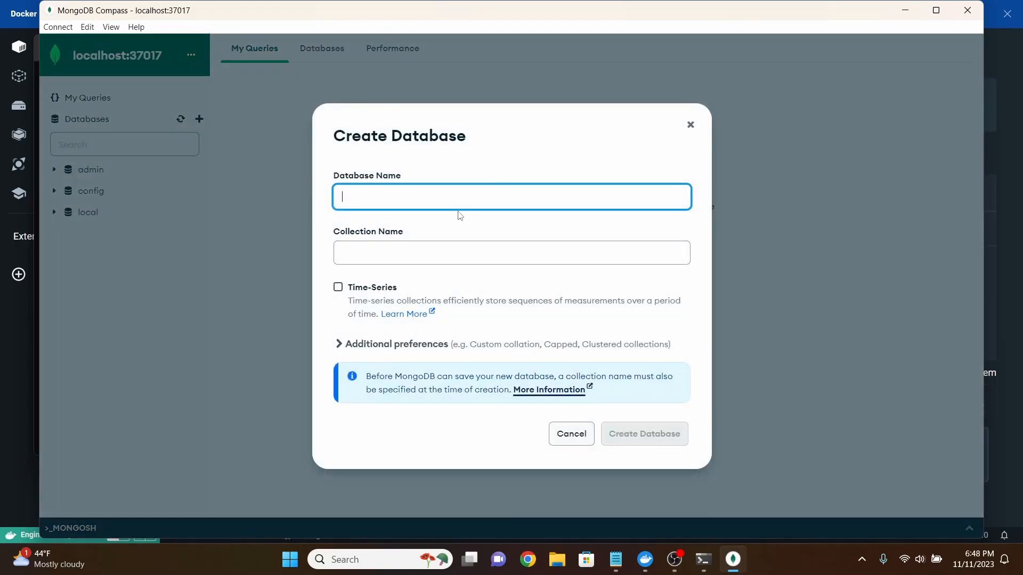
pyautogui.write('newdb')
pyautogui.press('Tab')
pyautogui.write('cars')
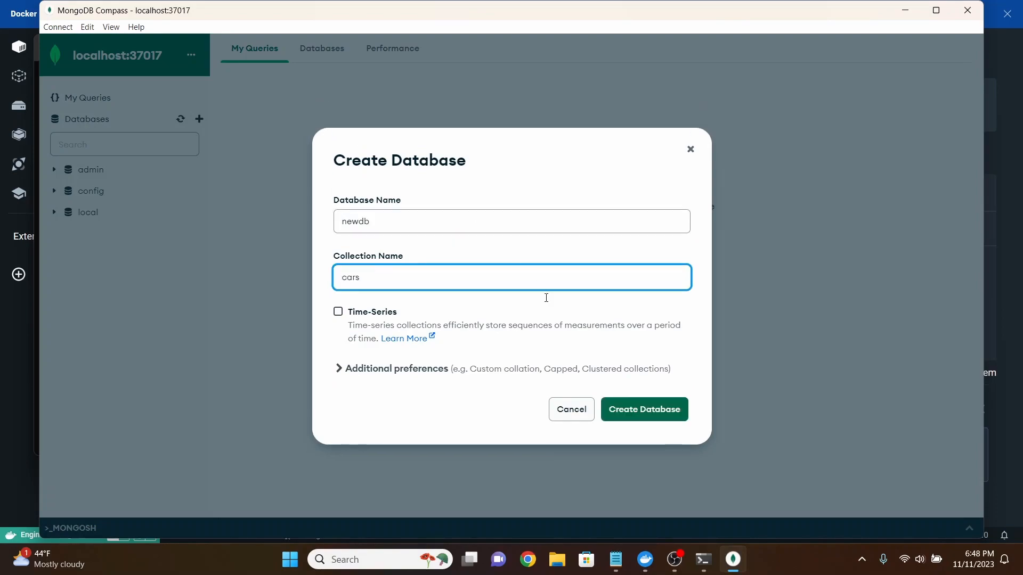
pyautogui.click(674, 417)
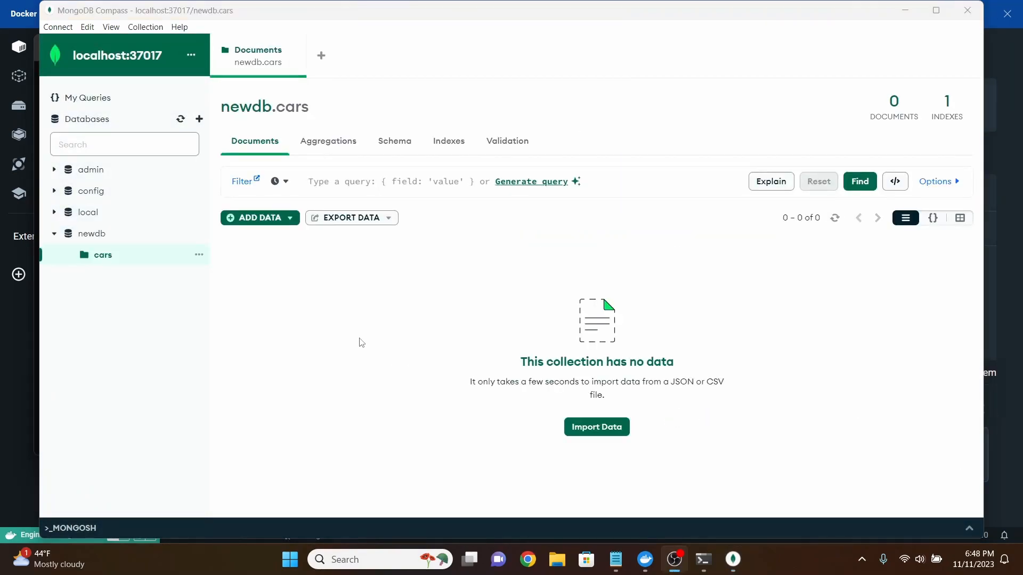
pyautogui.click(281, 227)
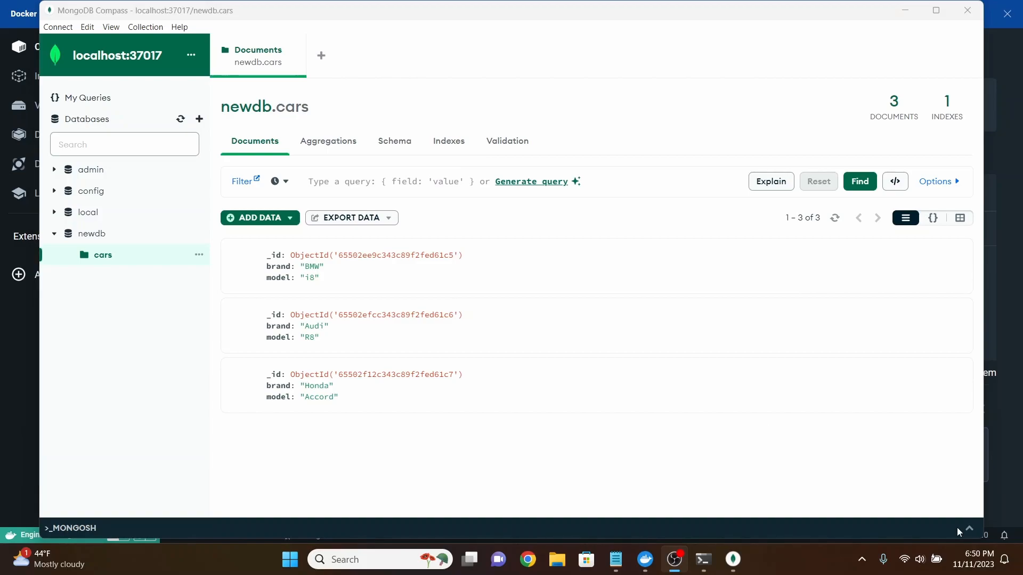
# In Command Prompt, stop and remove the container with docker stop mongodb and docker rm mongodb.
pyautogui.click(711, 562)
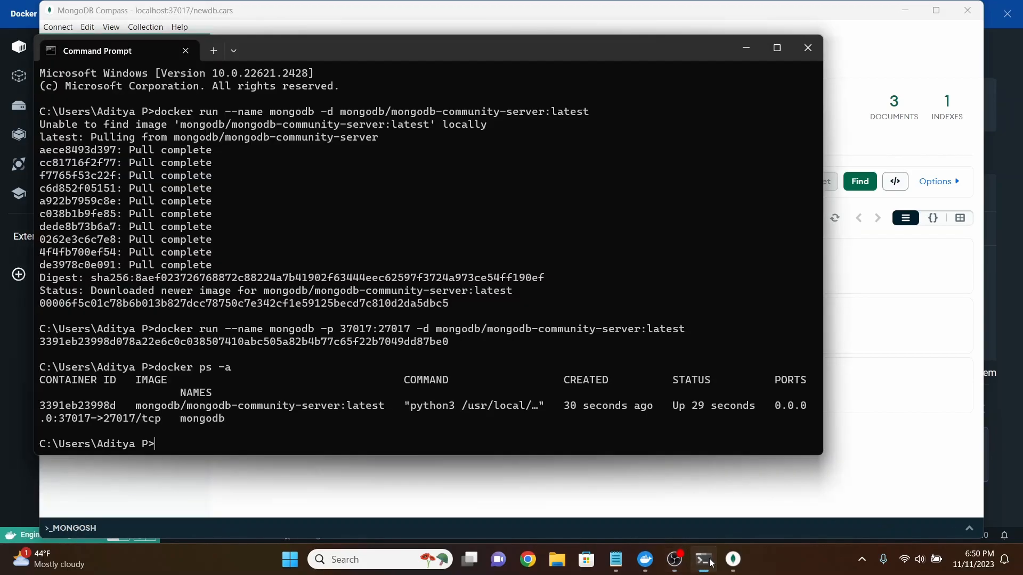
pyautogui.write('docker stop mongodb')
pyautogui.press('Return')
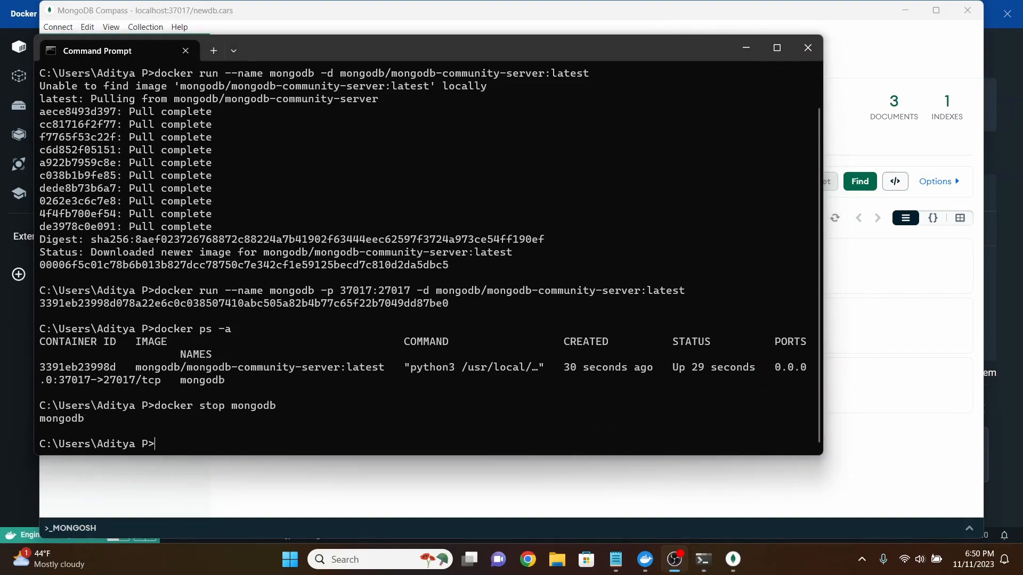
pyautogui.write('d')
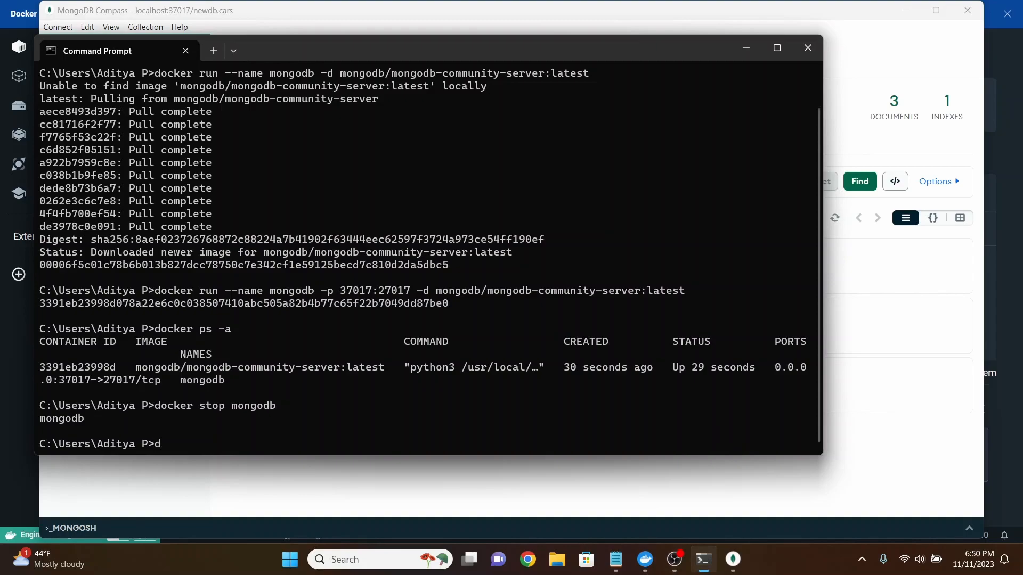
pyautogui.write('ocker rm mongodb')
pyautogui.press('Return')
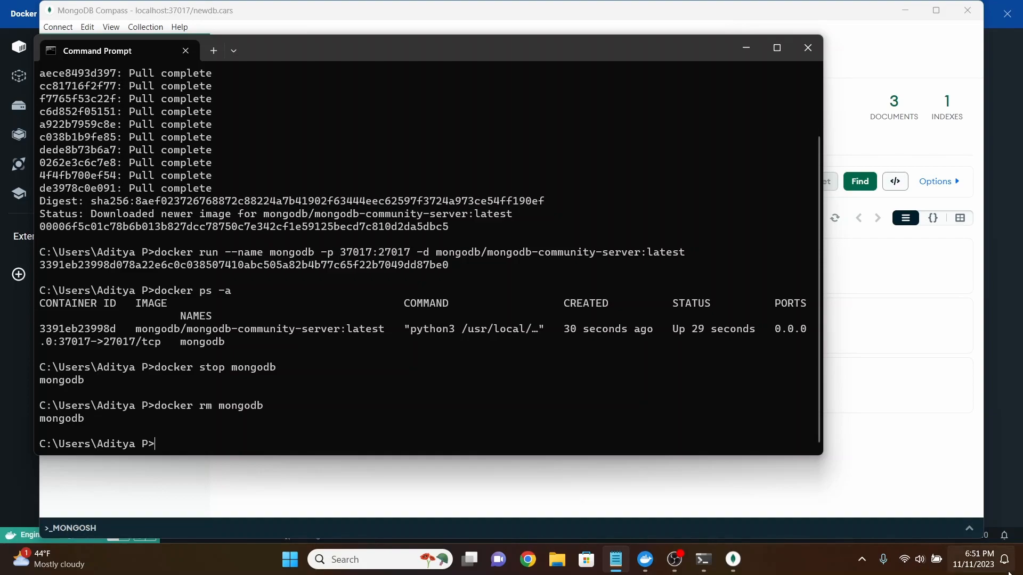
# Paste docker run --name mongodb -p 37017:27017 -v c:/data:/data/db -d mongodb/mongodb-community-server:latest without running it, and highlight its volume mapping.
pyautogui.click(513, 441)
pyautogui.hotkey('ctrl', 'v')
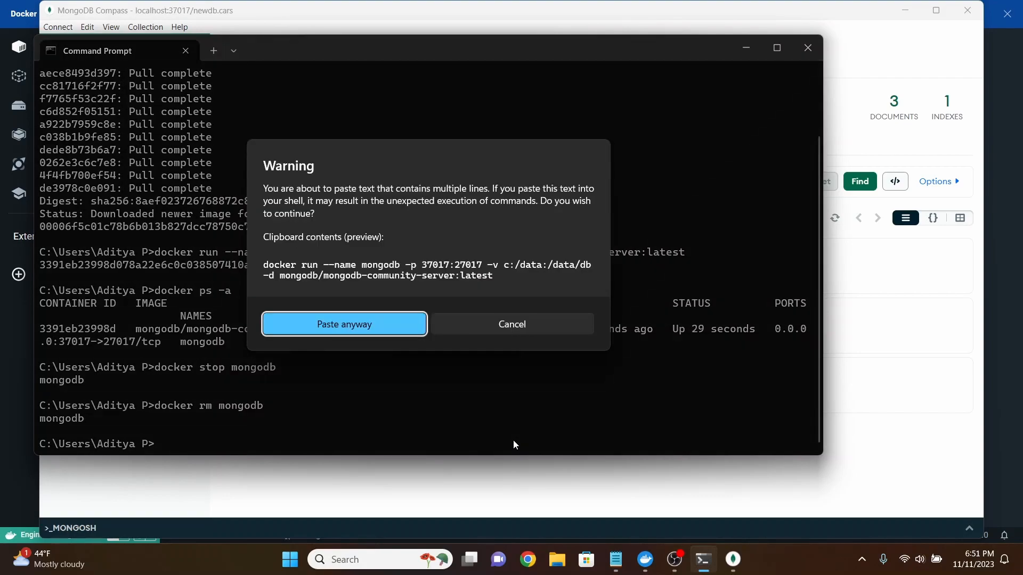
pyautogui.press('Return')
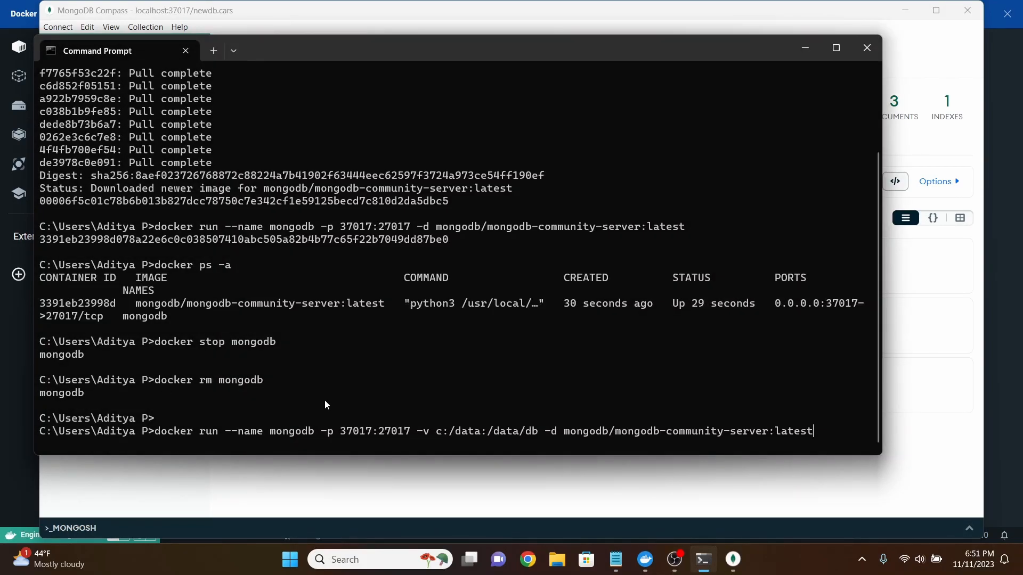
pyautogui.moveTo(414, 430); pyautogui.dragTo(541, 434)
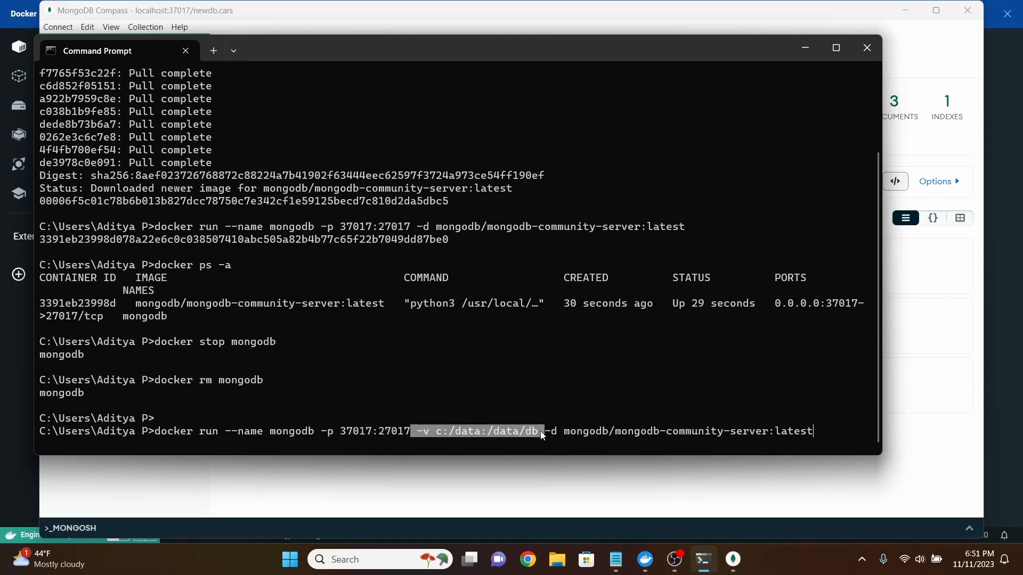
pyautogui.click(431, 437)
pyautogui.moveTo(432, 436); pyautogui.dragTo(537, 434)
pyautogui.click(536, 435)
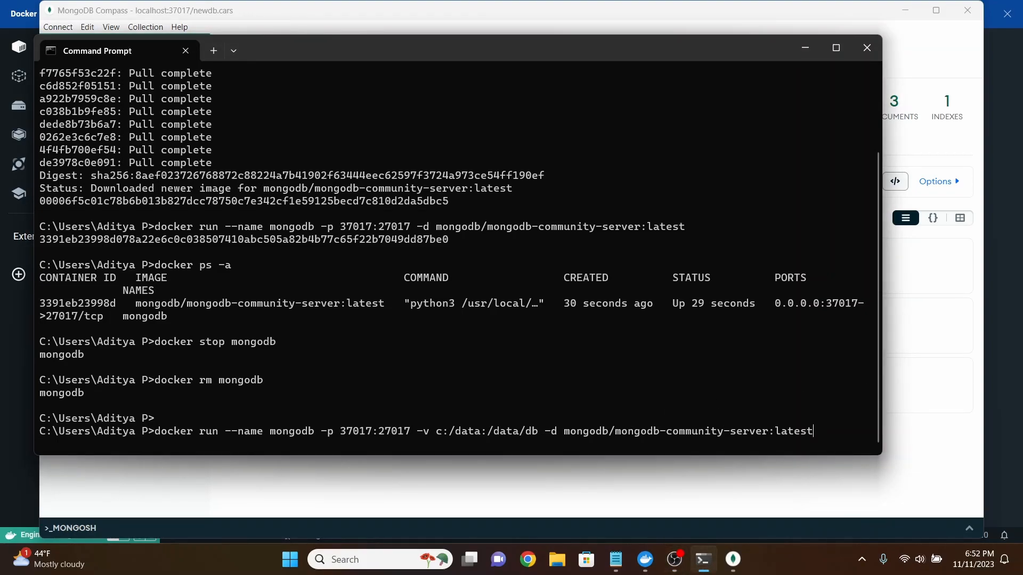
# Restart MongoDB Compass, connect to mongodb://localhost:37017/ to check which databases exist, and close it again.
pyautogui.hotkey('alt', 'Tab')
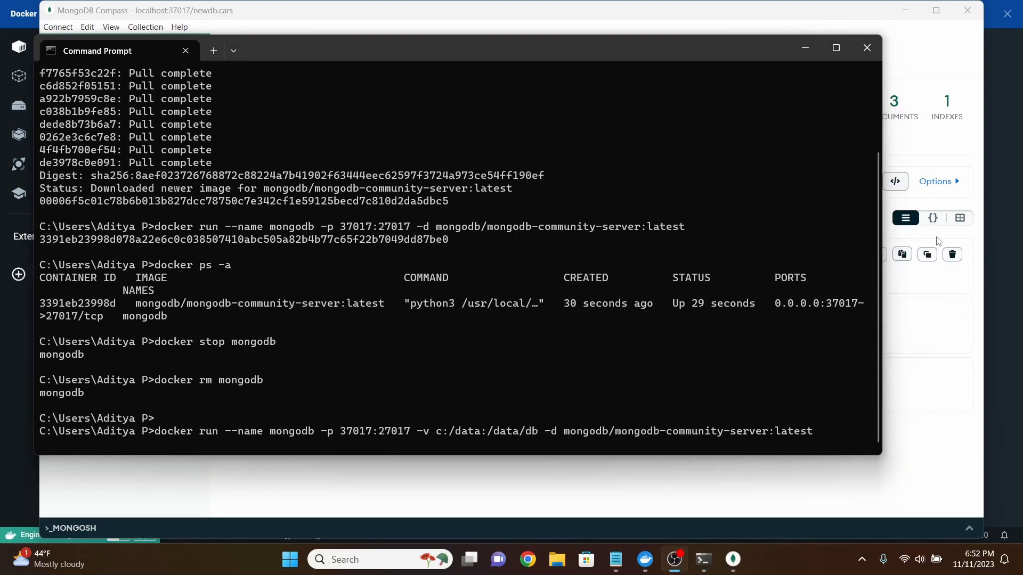
pyautogui.click(947, 126)
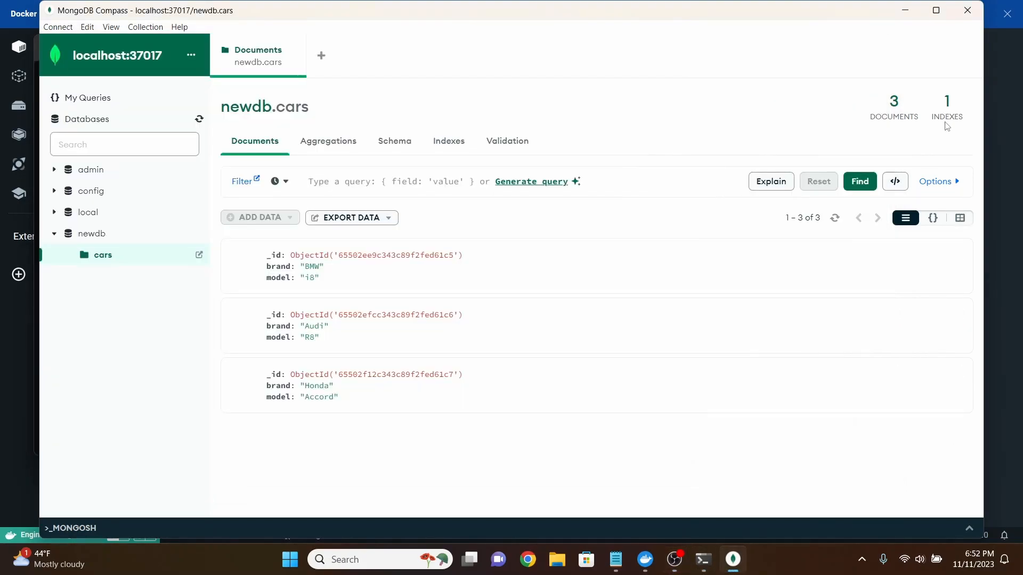
pyautogui.click(968, 14)
pyautogui.click(373, 559)
pyautogui.click(400, 233)
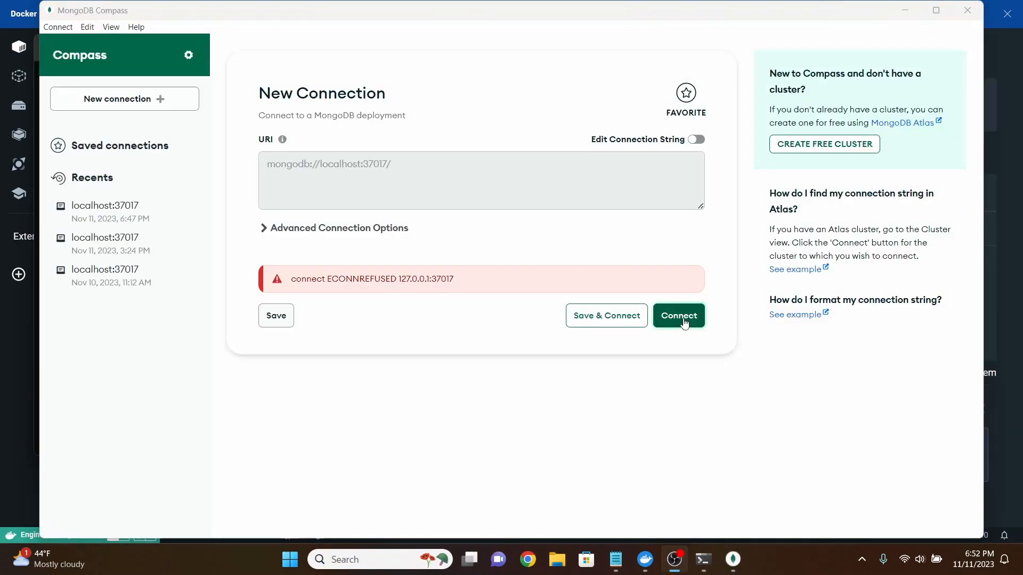
pyautogui.click(684, 318)
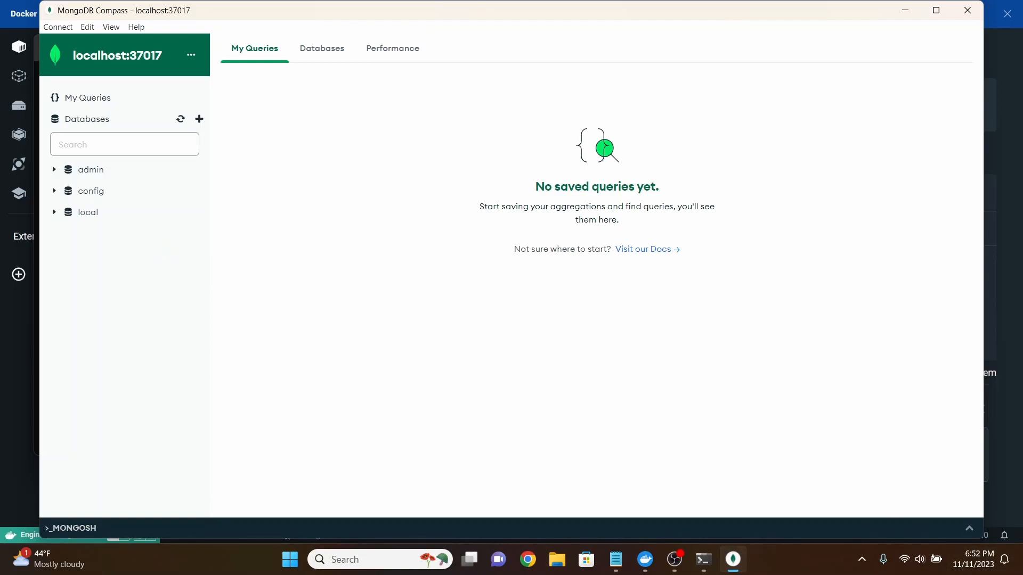
pyautogui.click(675, 559)
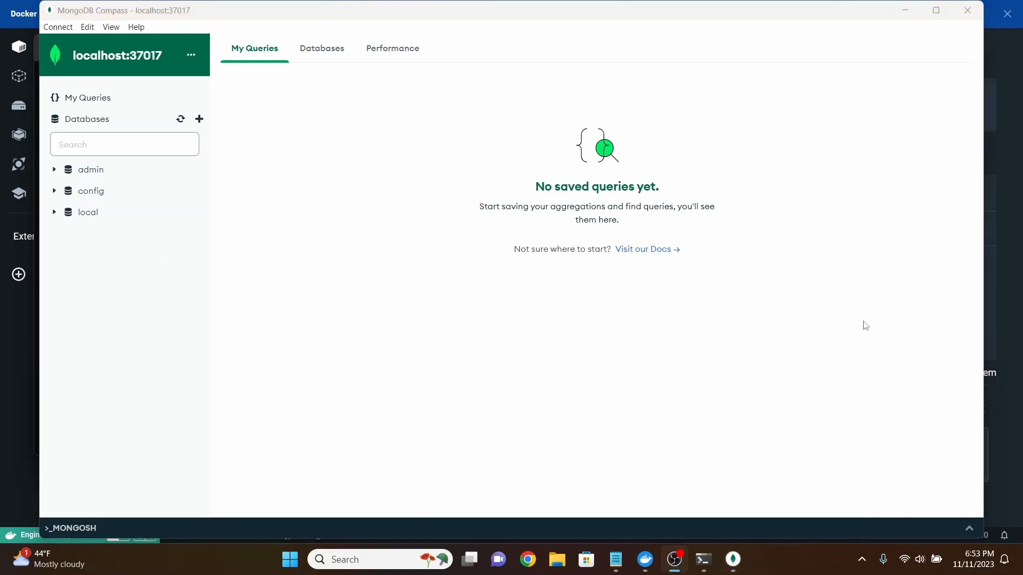
pyautogui.click(969, 16)
pyautogui.click(968, 19)
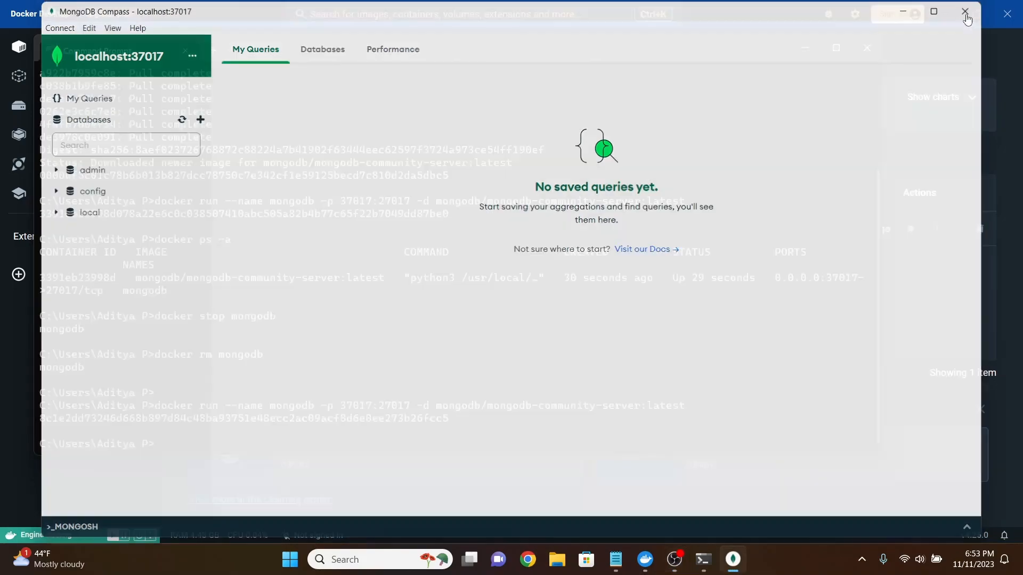
# In Command Prompt, try to run docker run --name mongodb -p 37017:27017 -v c:/data:/data/db -d mongodb/mongodb-community-server:latest.
pyautogui.write('docker run --name mongodb -p 37017:27017 -v c:/data:/data/db -d mongodb/mongodb-community-server:latest')
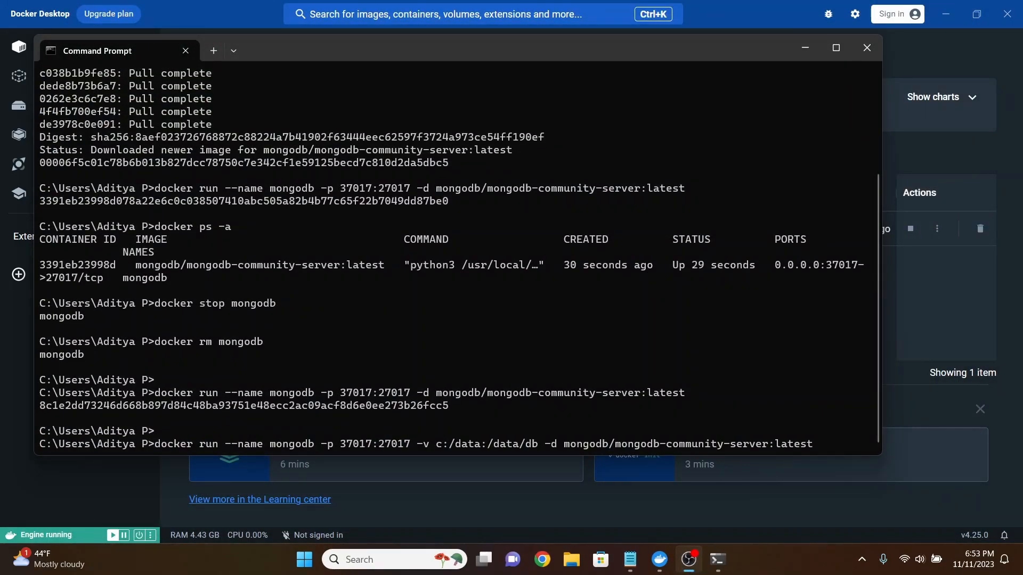
pyautogui.click(833, 438)
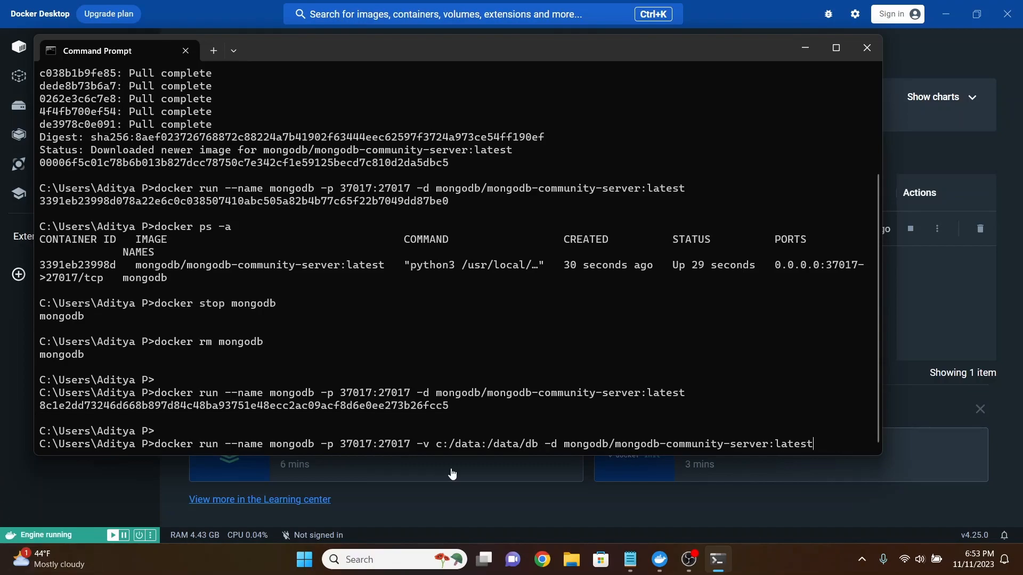
pyautogui.moveTo(430, 444); pyautogui.dragTo(539, 445)
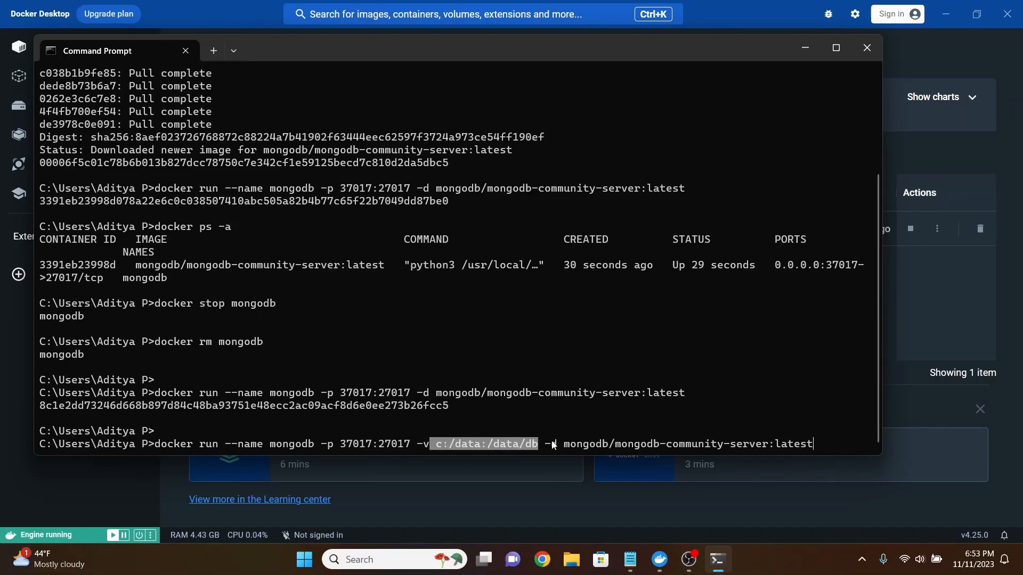
pyautogui.click(826, 447)
pyautogui.press('Return')
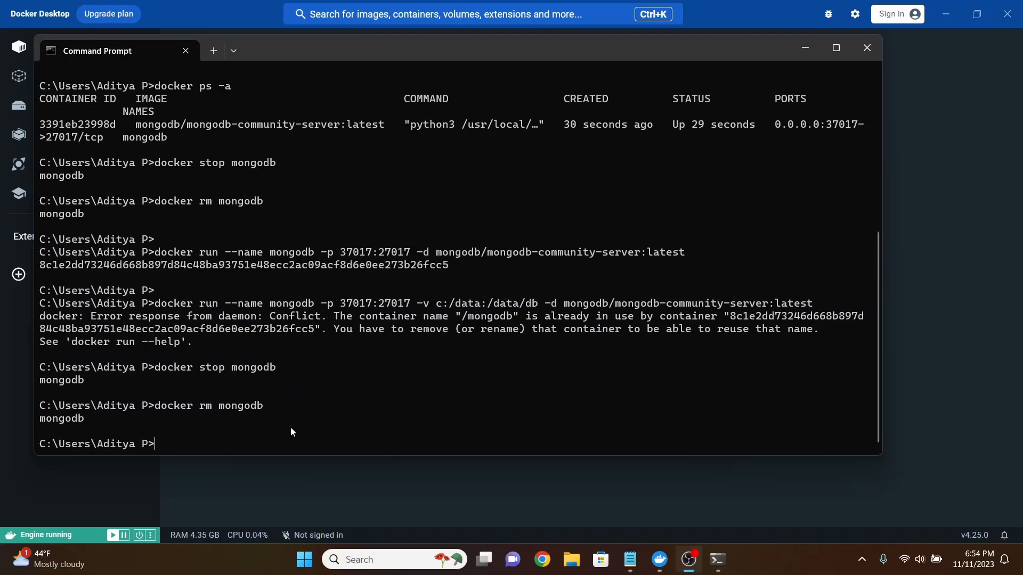
# Rerun the earlier docker run command with the volume mapping -v c:/data:/data/db and check the mongodb container in Docker Desktop.
pyautogui.click(284, 443)
pyautogui.press('Up')
pyautogui.press('Up')
pyautogui.press('Up')
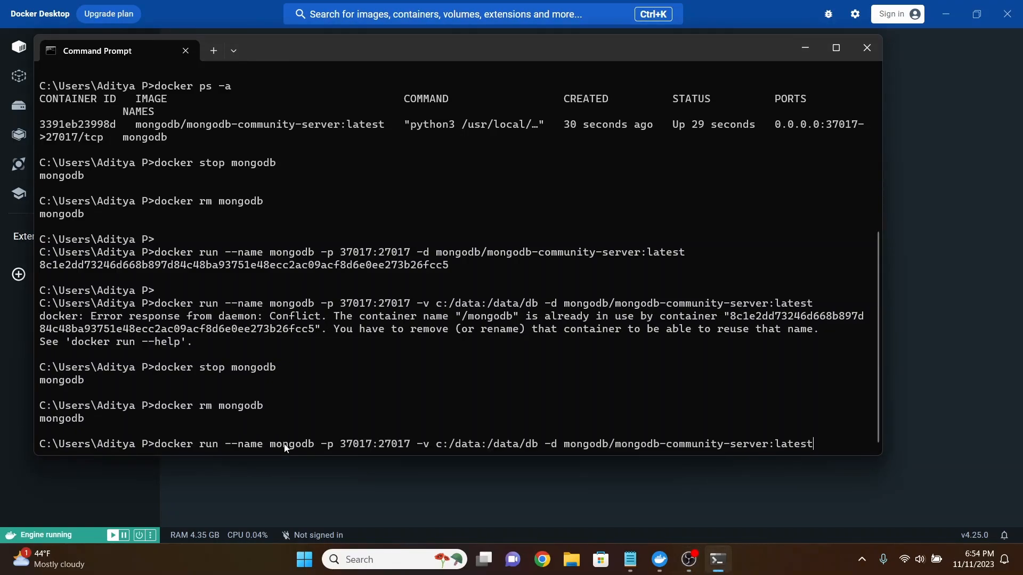
pyautogui.press('Return')
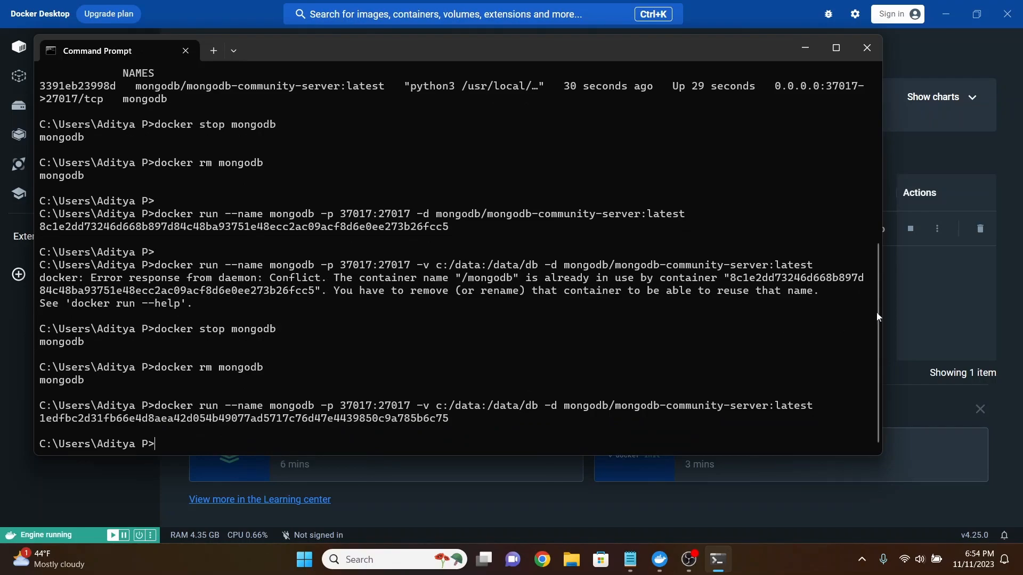
pyautogui.click(982, 158)
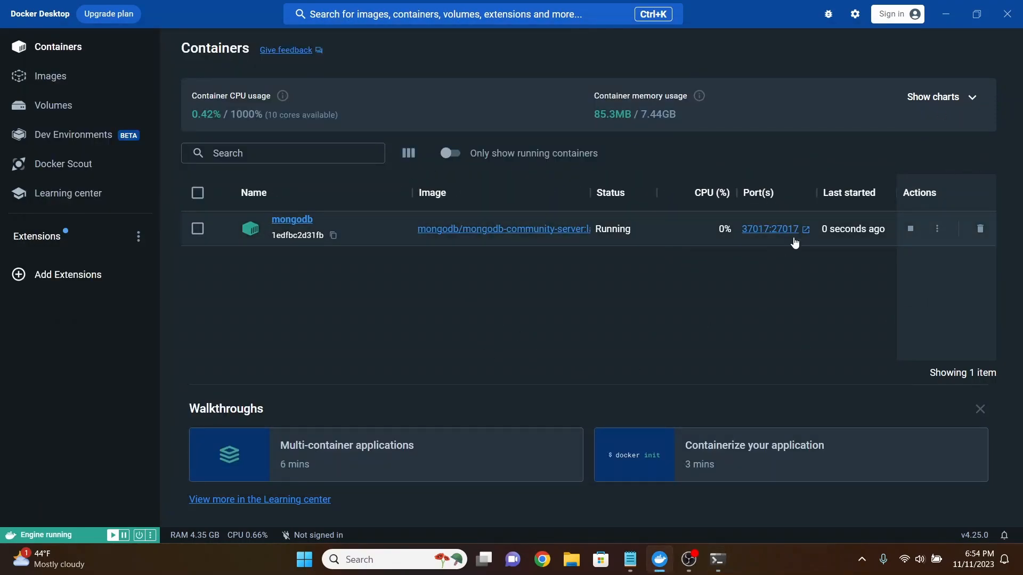
# Open MongoDB Compass and connect to mongodb://localhost:37017/.
pyautogui.click(363, 557)
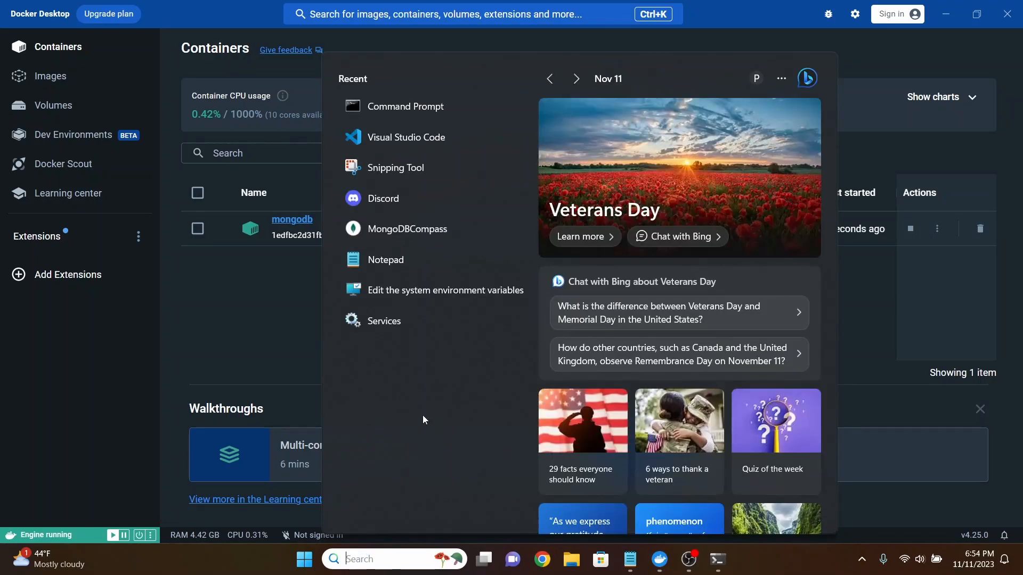
pyautogui.click(440, 232)
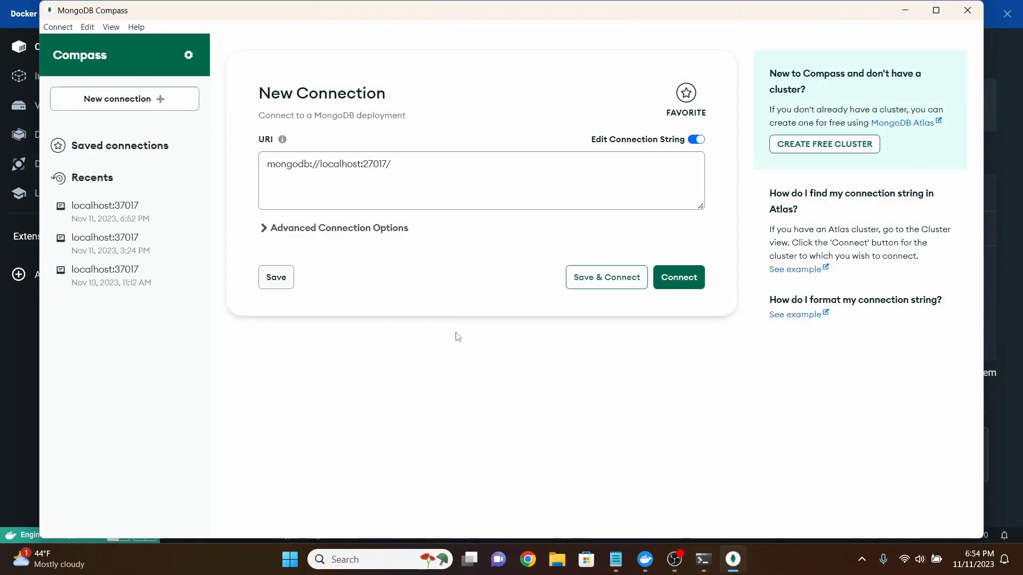
pyautogui.click(664, 278)
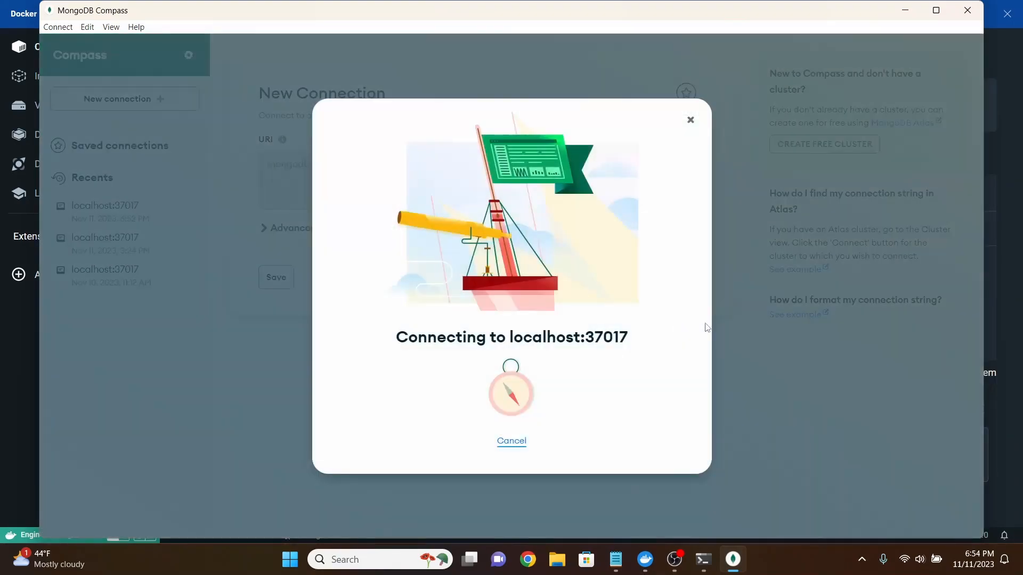
# Create a database named newdb with a collection named cars.
pyautogui.click(199, 118)
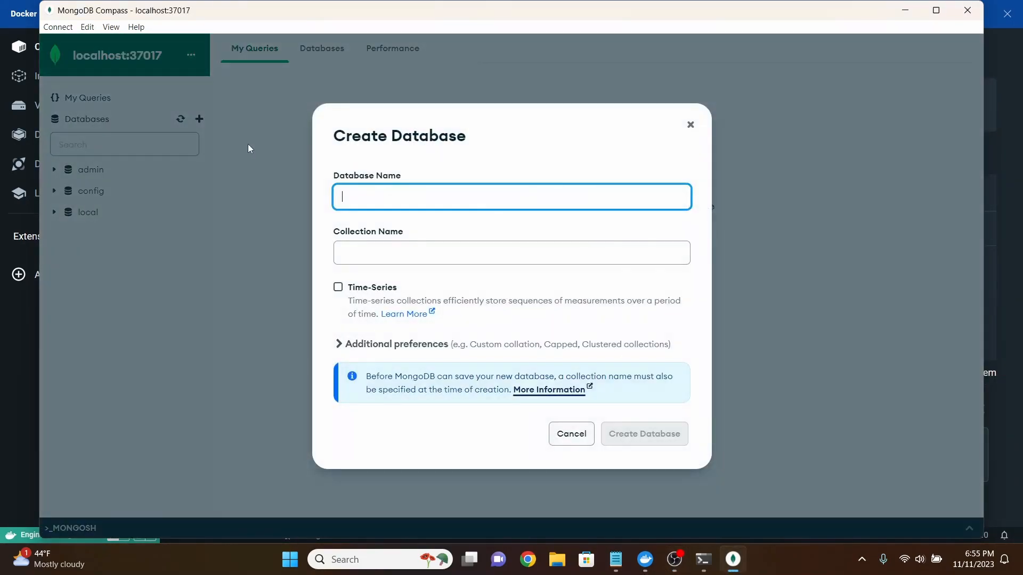
pyautogui.press('Tab')
pyautogui.write('cars')
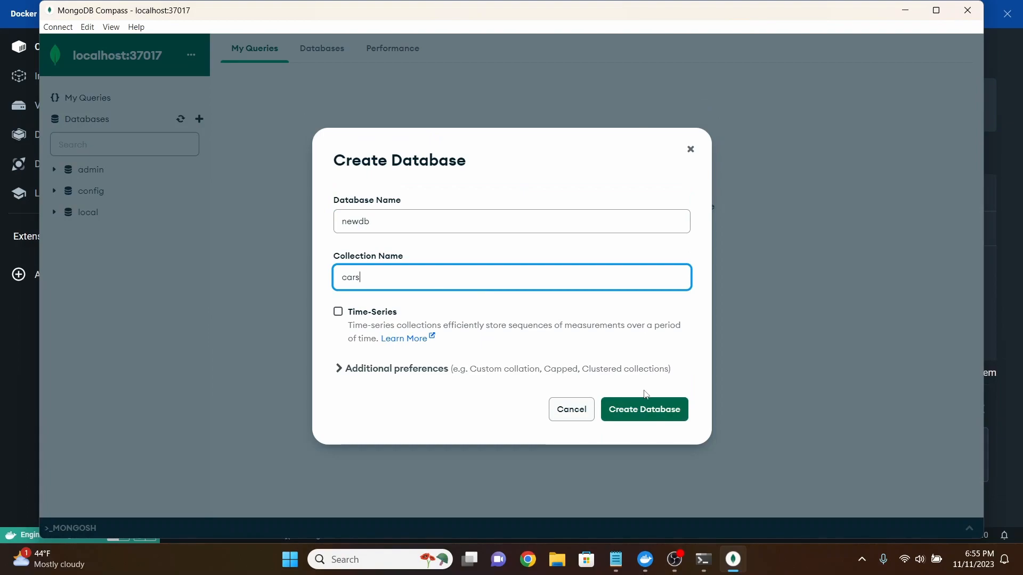
pyautogui.click(644, 434)
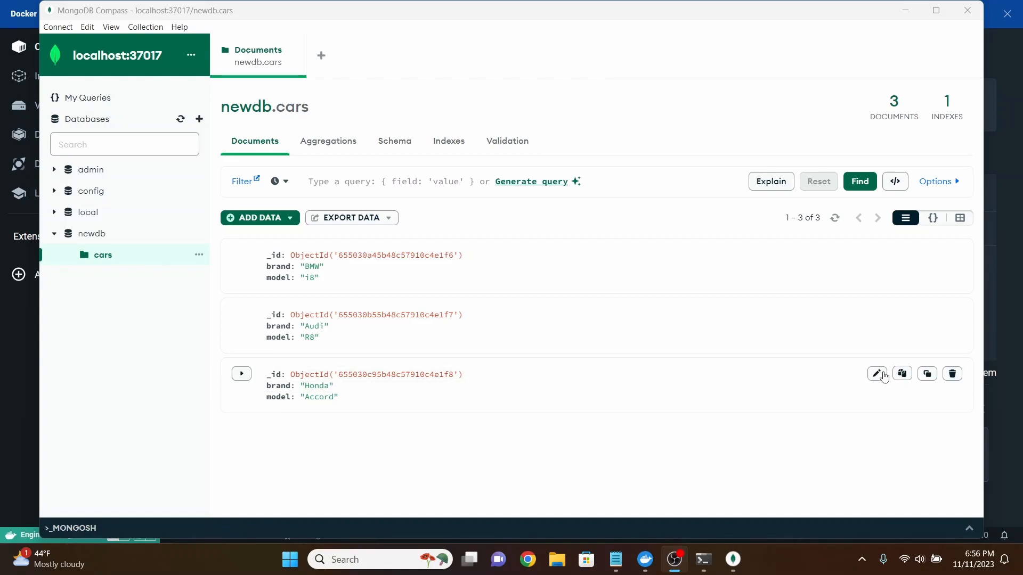
# Switch to Docker Desktop, stop the mongodb container and delete it permanently.
pyautogui.click(648, 565)
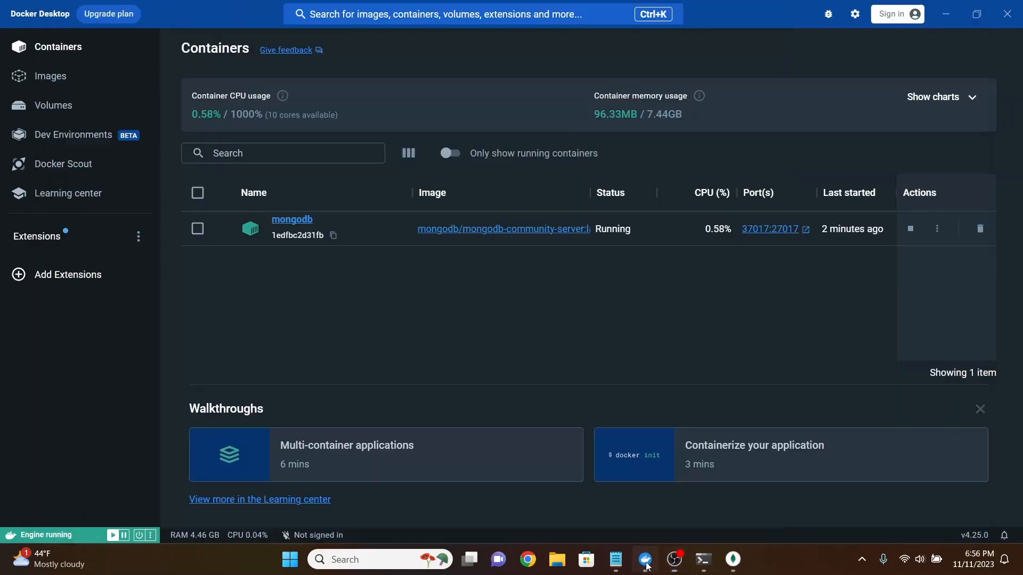
pyautogui.click(910, 228)
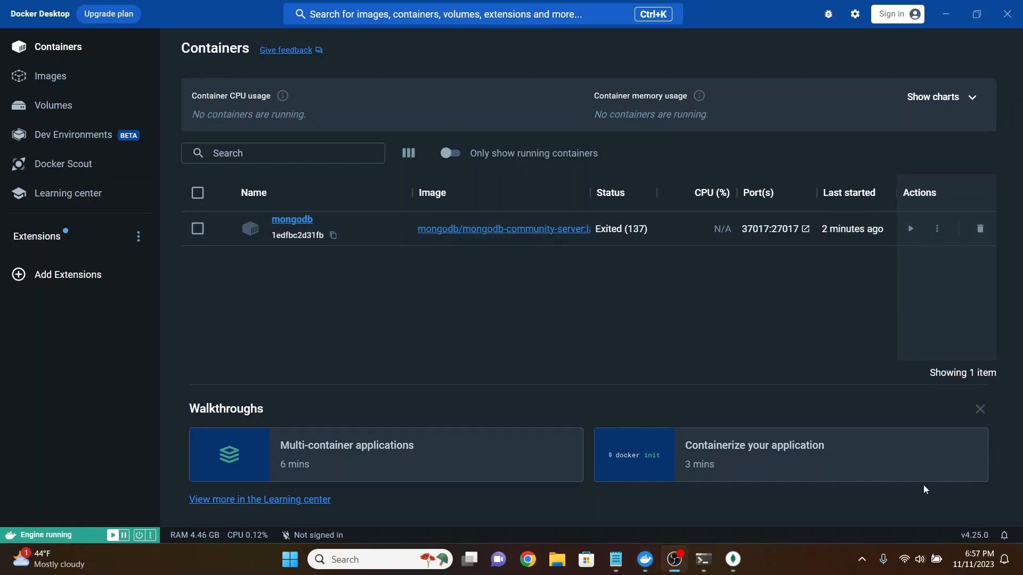
pyautogui.click(981, 231)
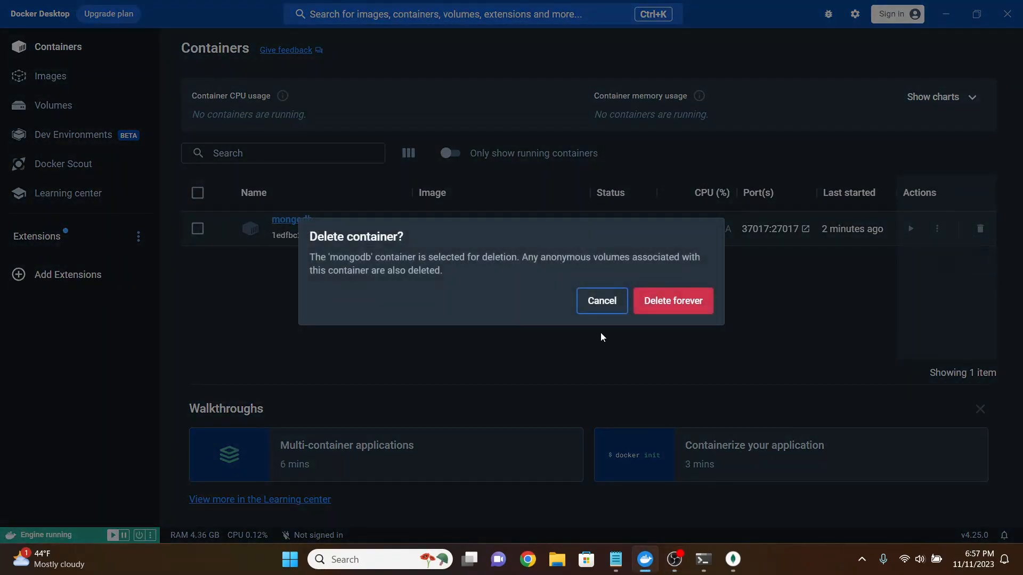
pyautogui.click(673, 313)
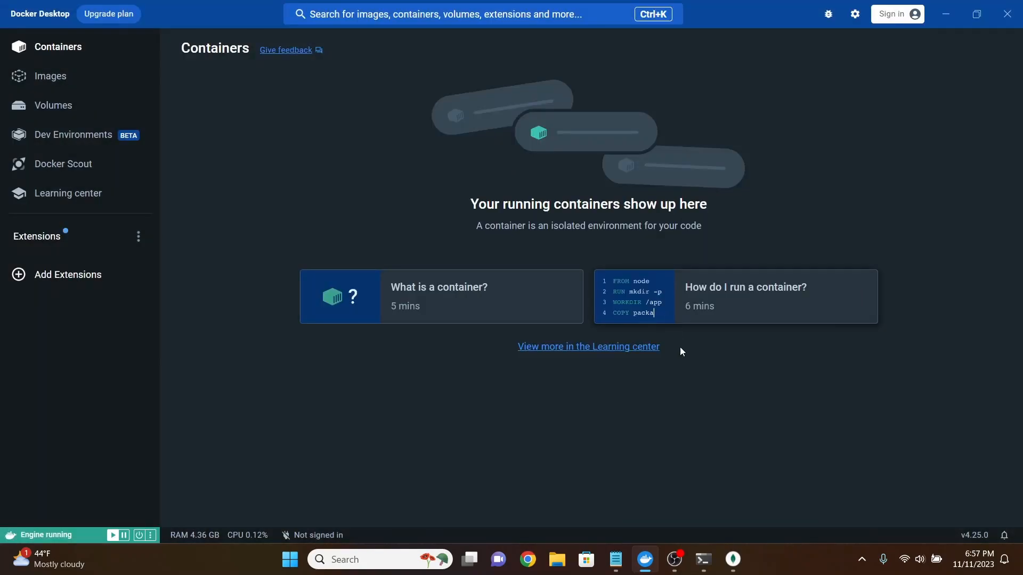
# In Command Prompt, rerun docker run --name mongodb -p 37017:27017 -v c:/data:/data/db -d mongodb/mongodb-community-server:latest.
pyautogui.click(704, 560)
pyautogui.press('Up')
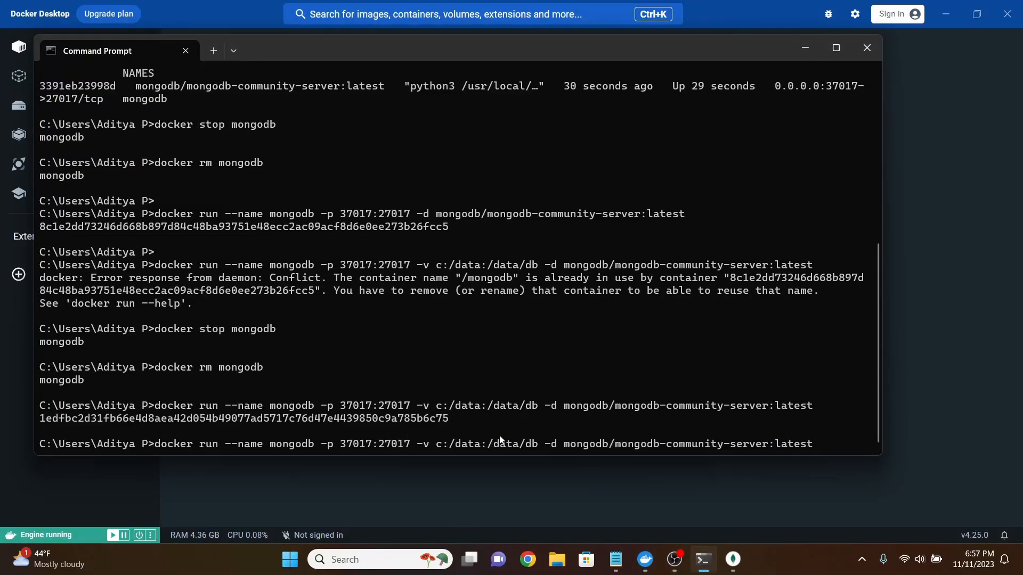
pyautogui.press('Return')
# Reopen MongoDB Compass, connect to the most recent localhost:37017 connection and view the documents in newdb's cars collection.
pyautogui.click(727, 569)
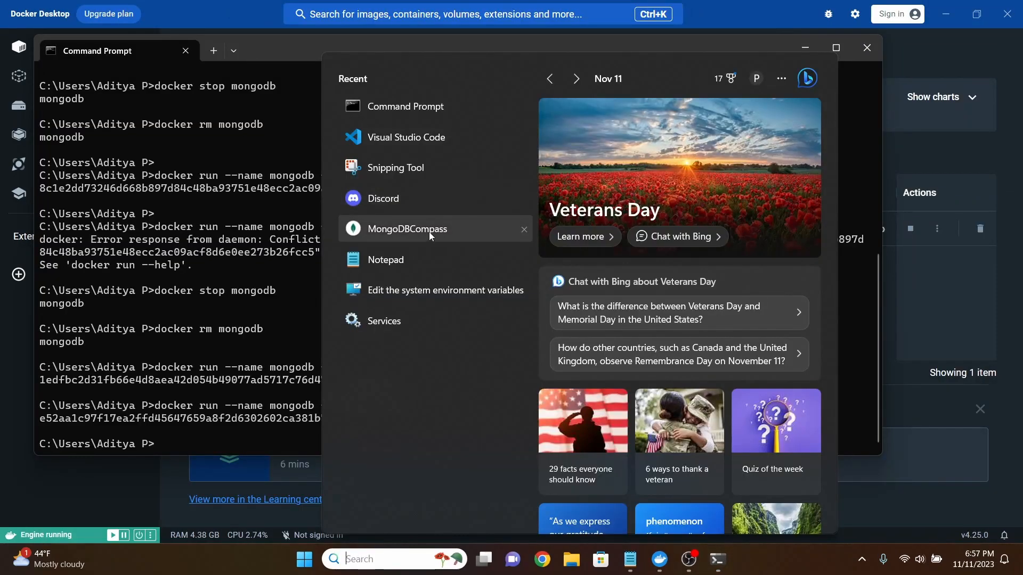
pyautogui.click(429, 230)
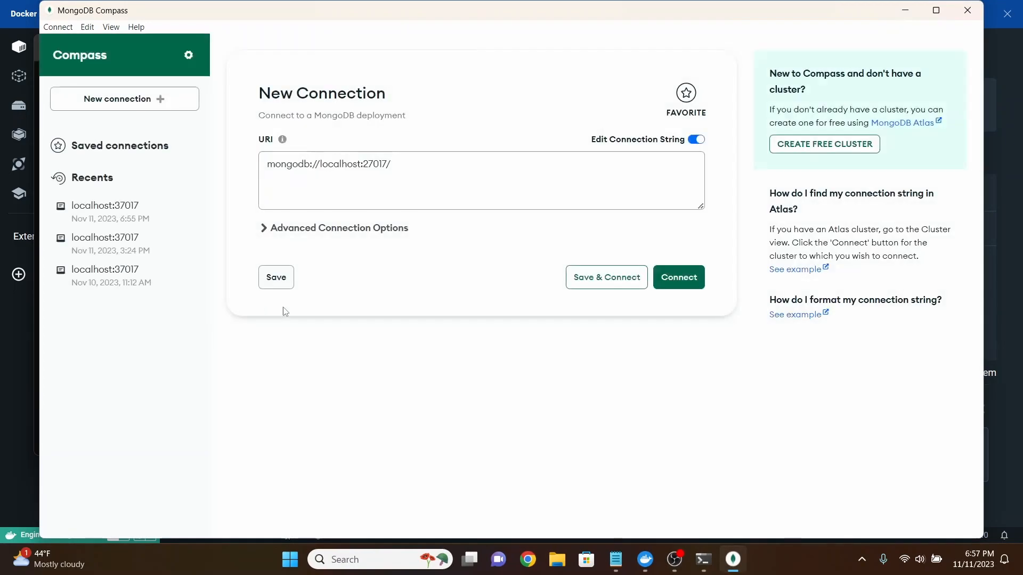
pyautogui.click(159, 217)
pyautogui.click(664, 273)
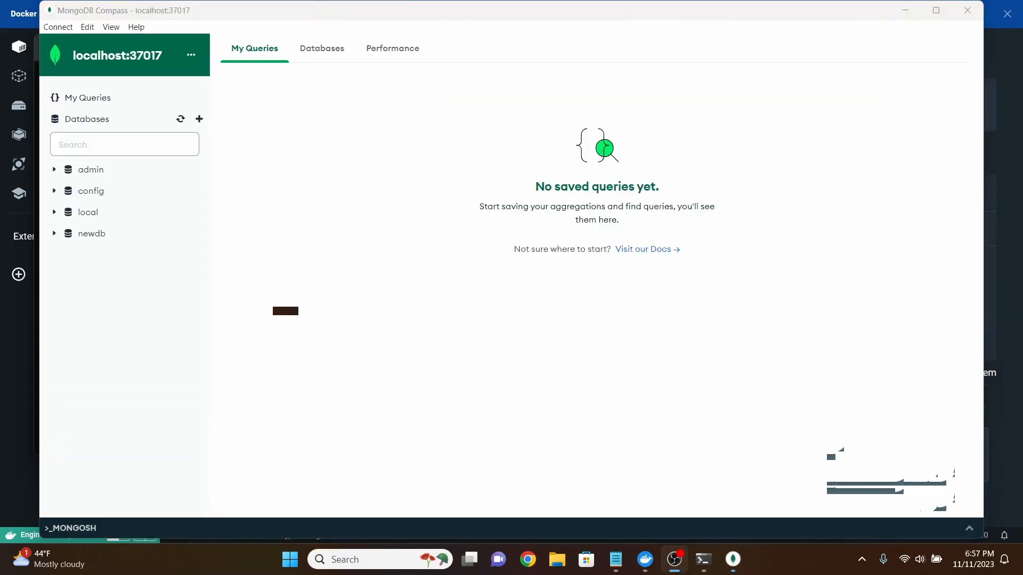
pyautogui.click(54, 234)
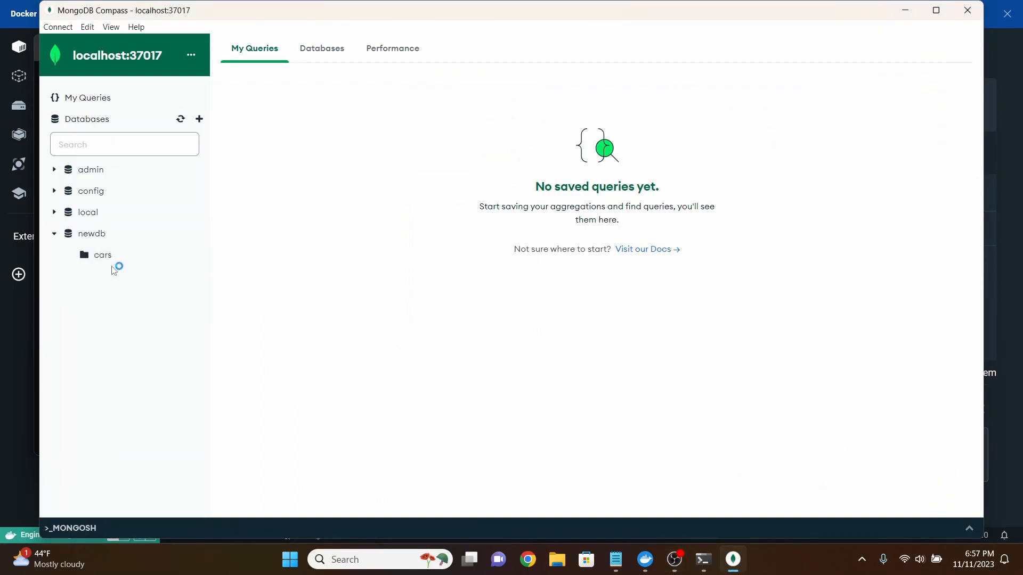
pyautogui.click(111, 259)
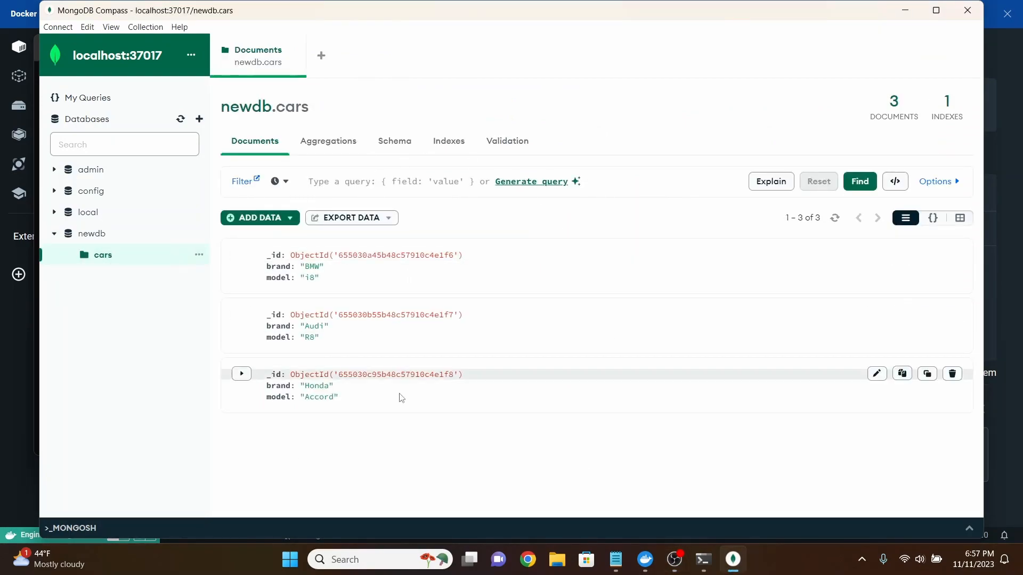